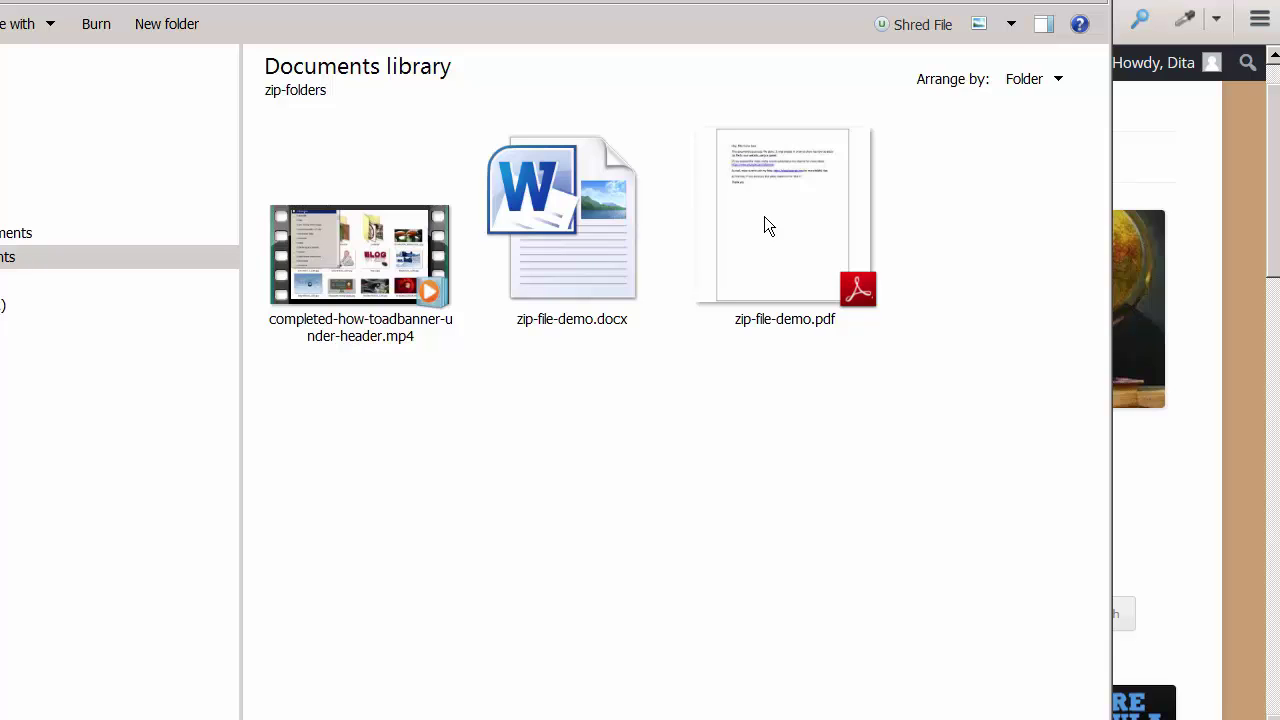
- Compress zip-file-demo.pdf into zip-file-demo.zip, keeping the default archive name
right_click(764, 226)
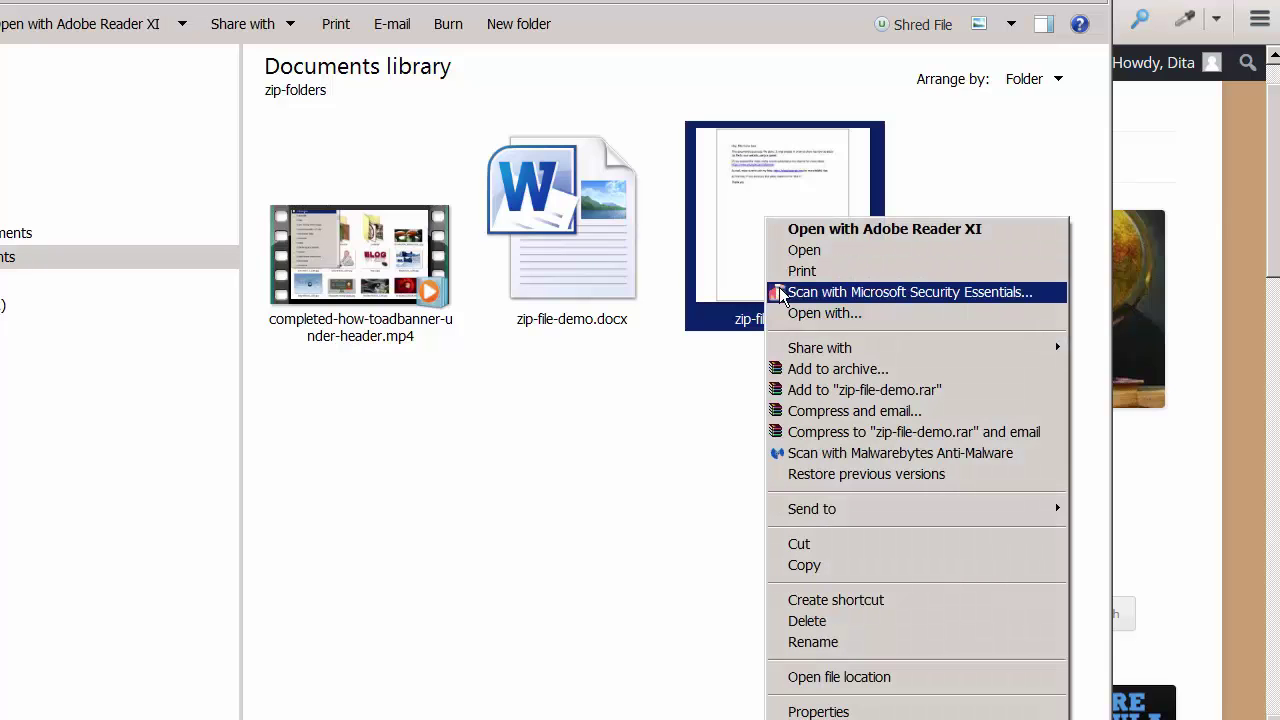
mouse_move(796, 512)
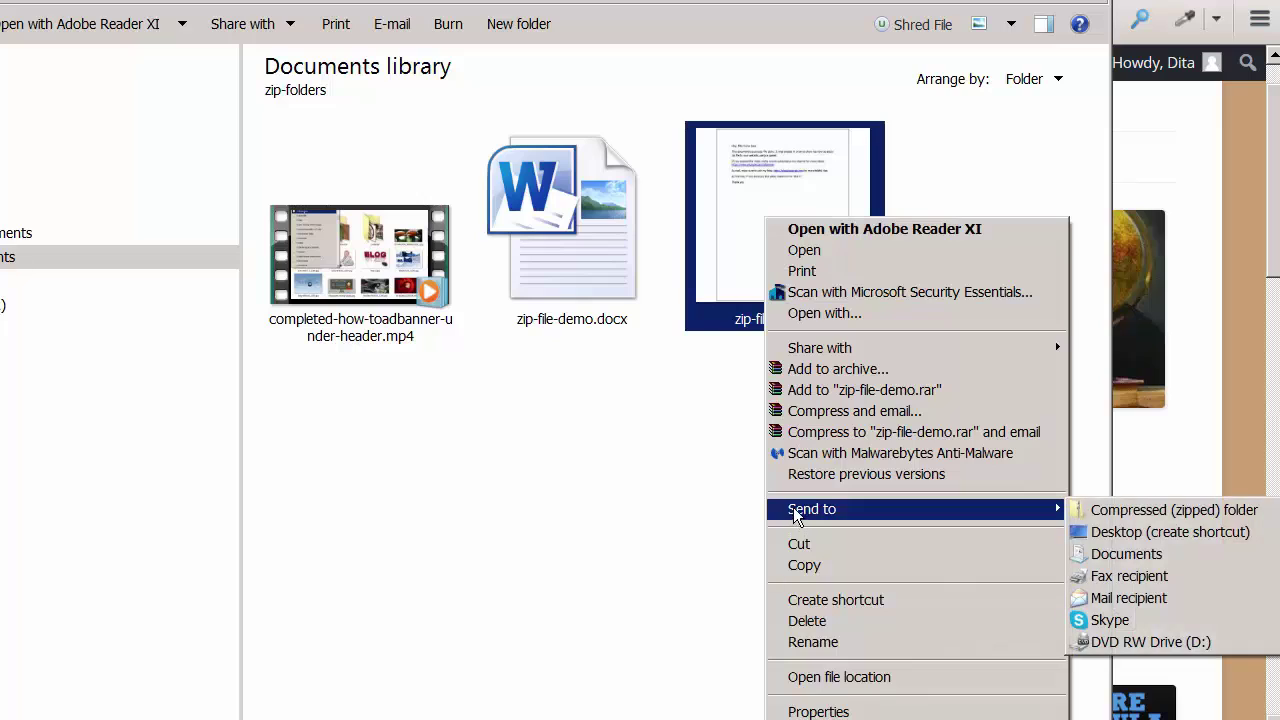
left_click(1122, 512)
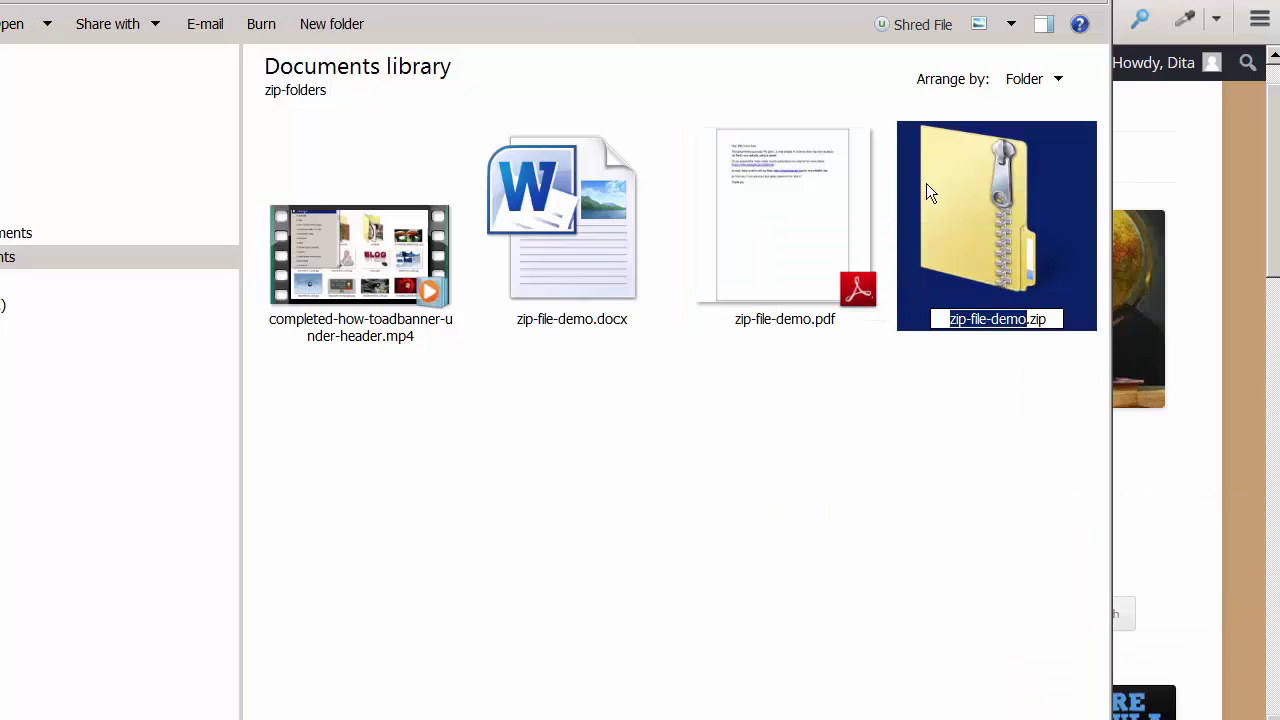
left_click(970, 385)
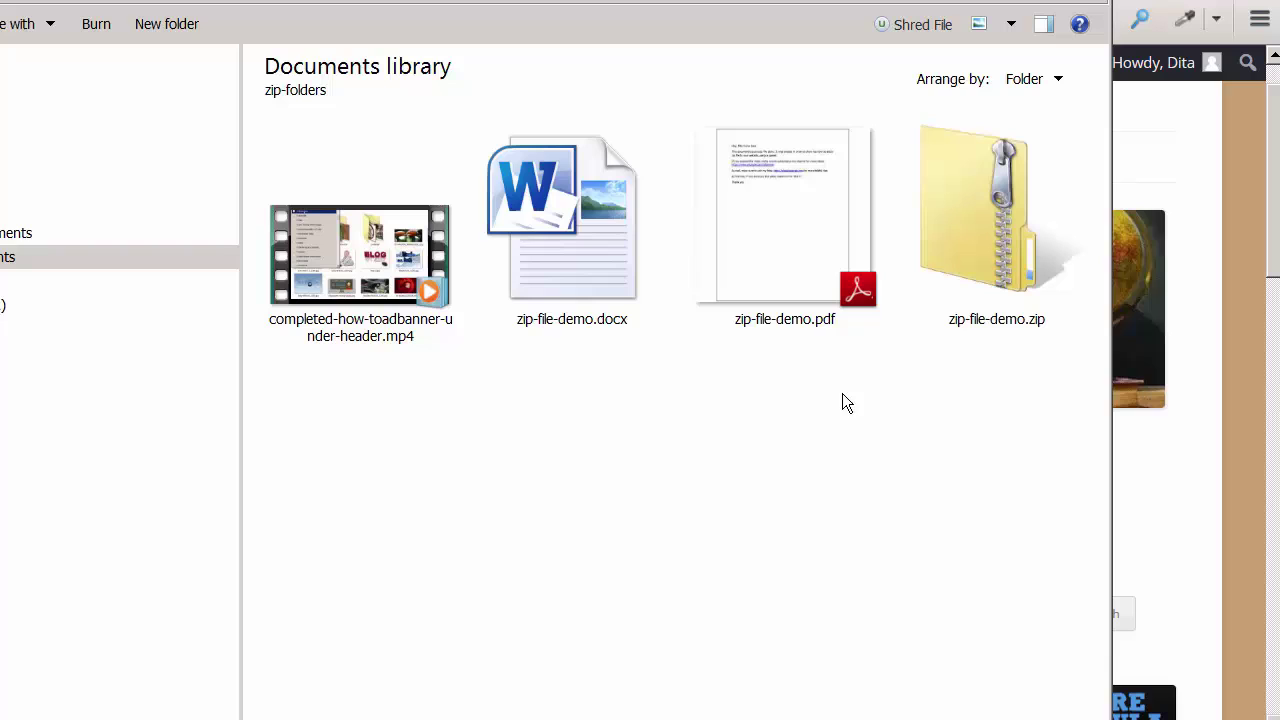
mouse_move(331, 260)
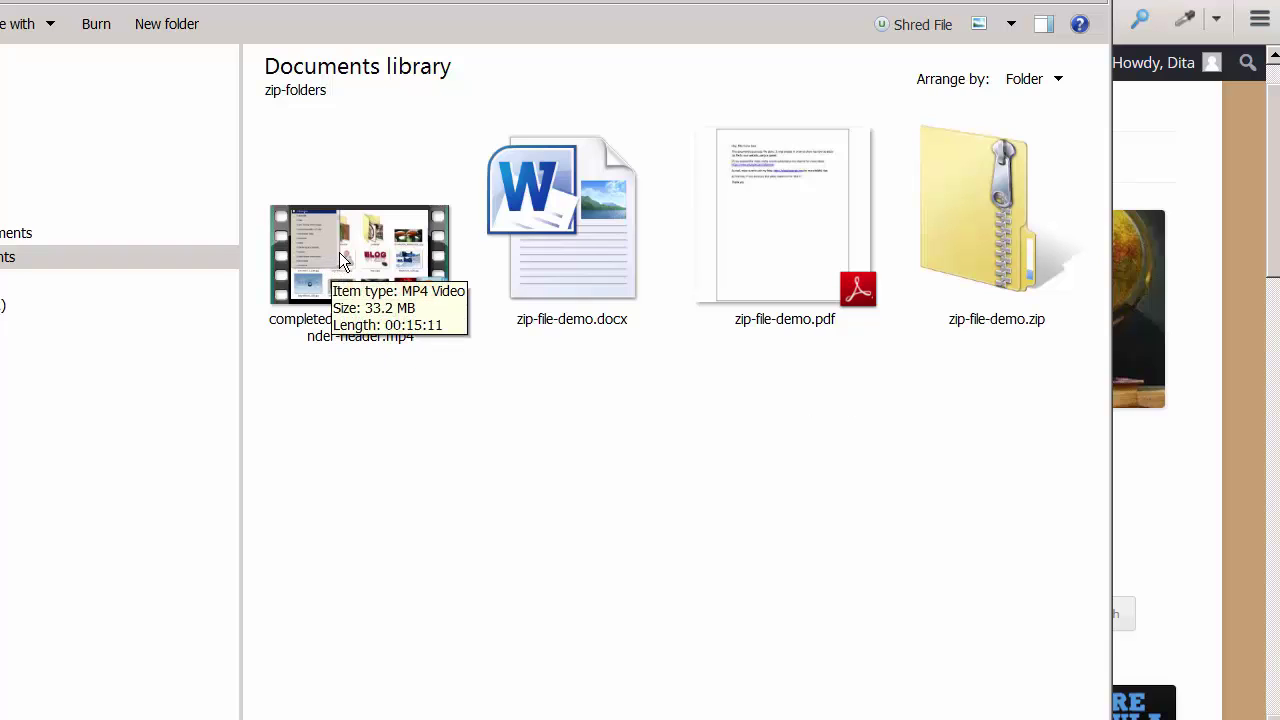
- Zip the completed-how-toadbanner-under-header.mp4 video, accepting its default zip name
right_click(339, 252)
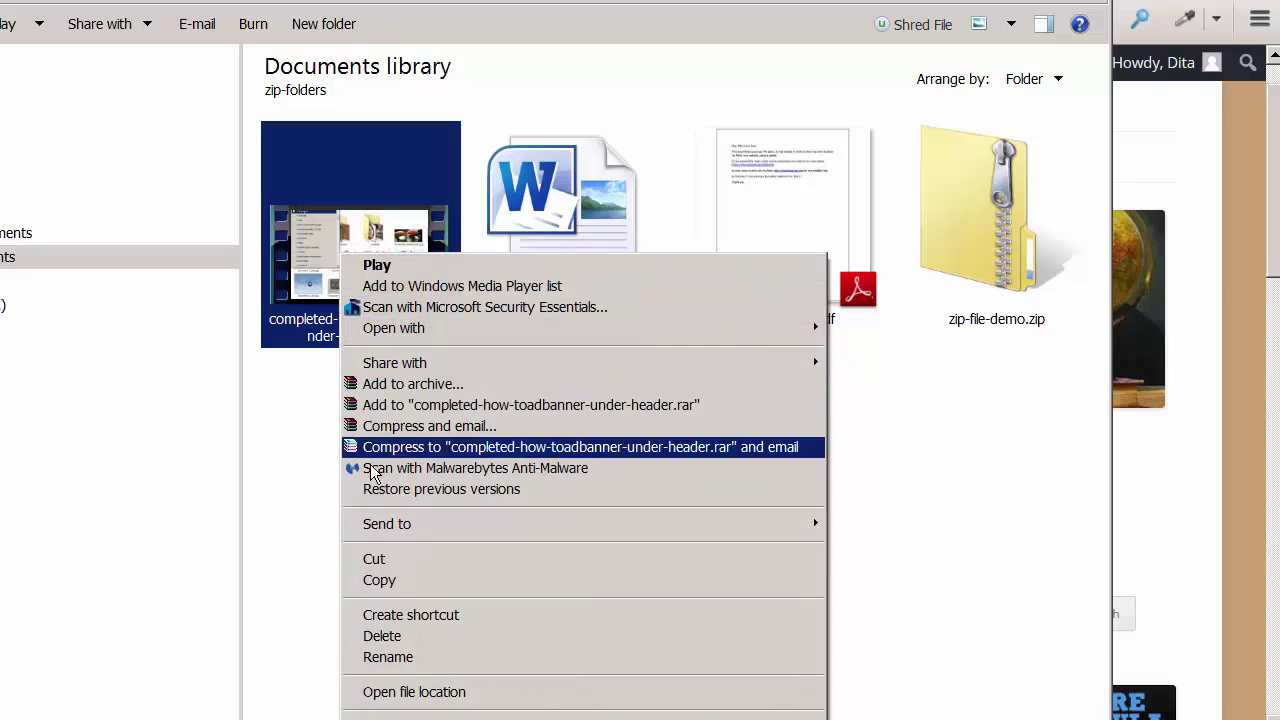
mouse_move(378, 535)
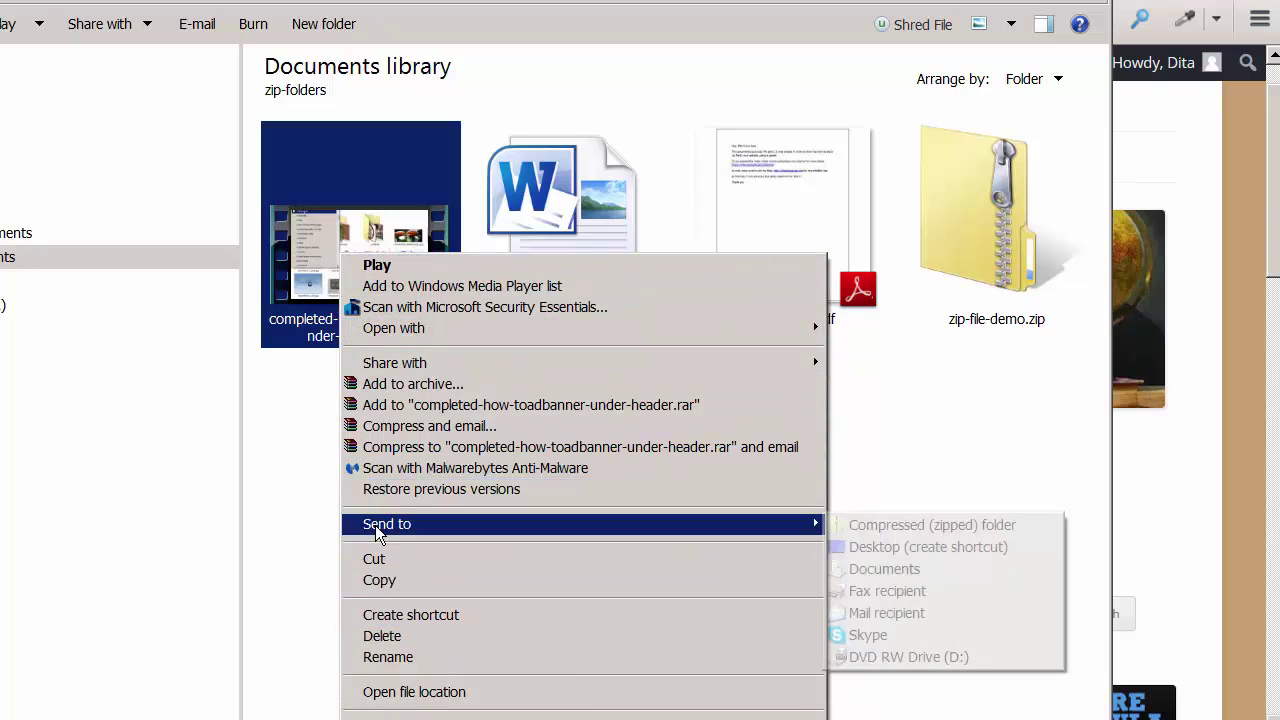
left_click(880, 525)
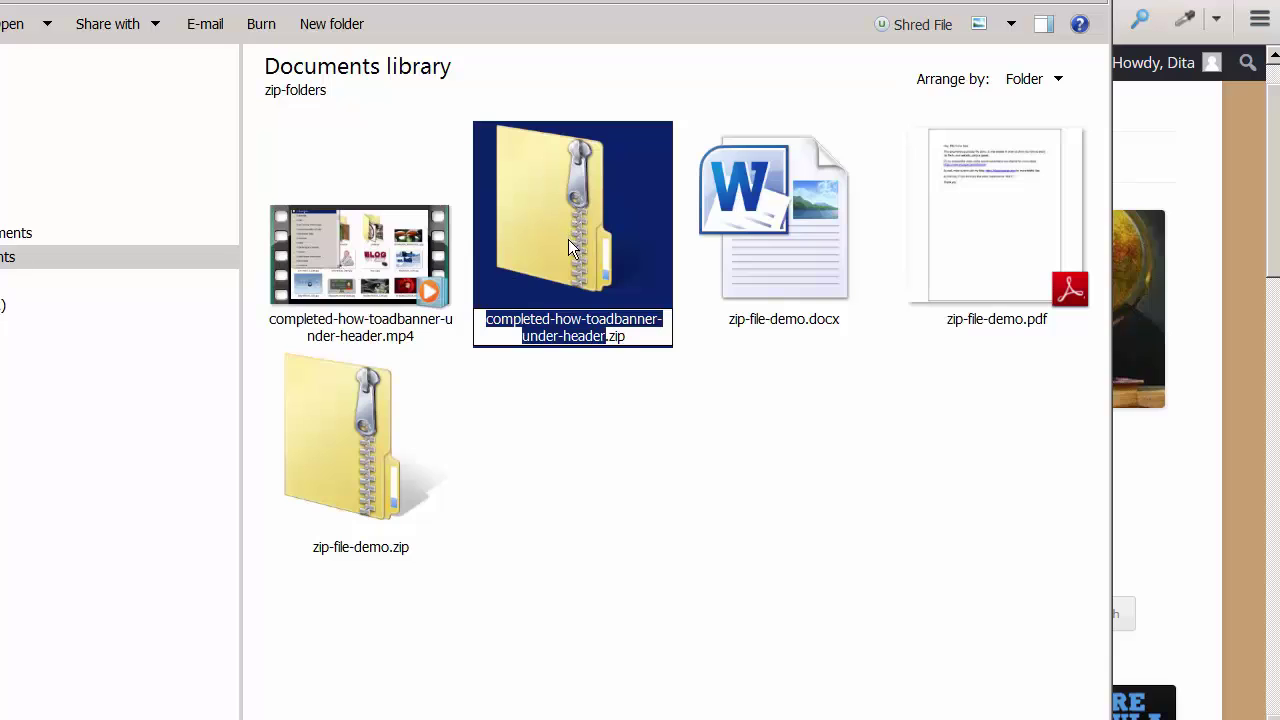
left_click(572, 432)
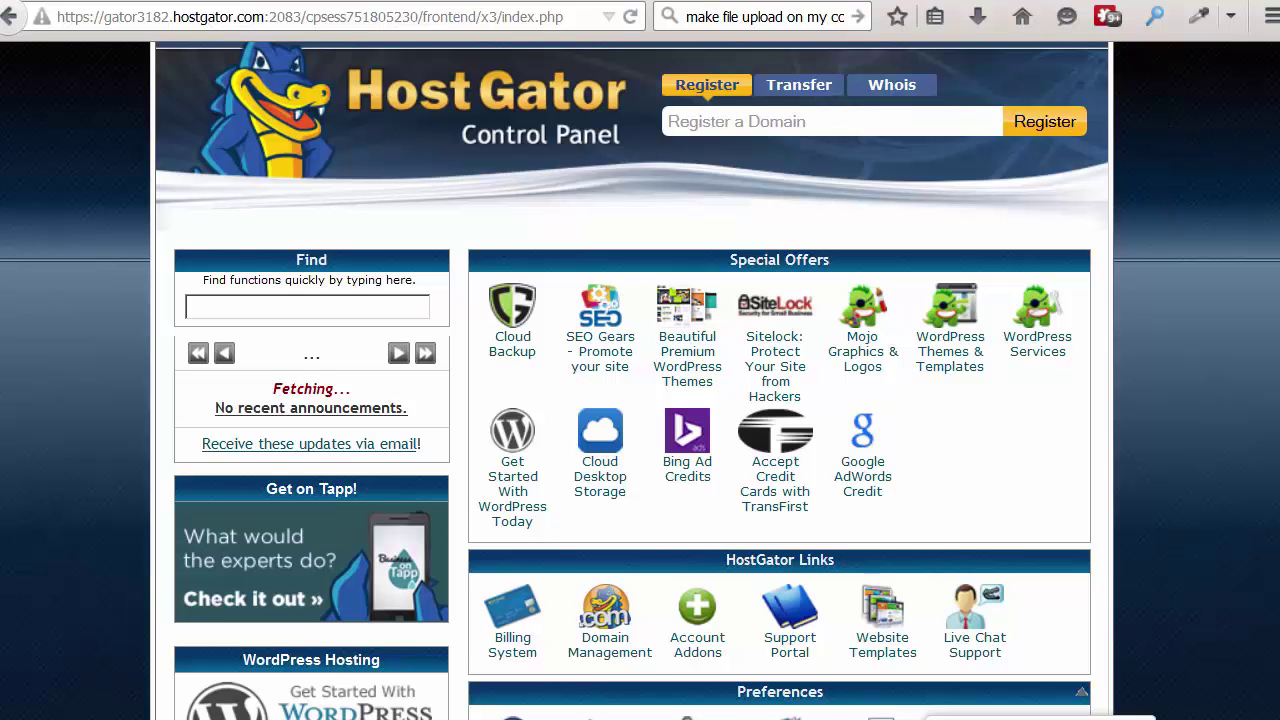
- Scroll to the Files section and launch File Manager for public_html/ditahelp.me
scroll(640, 380, "down", 10)
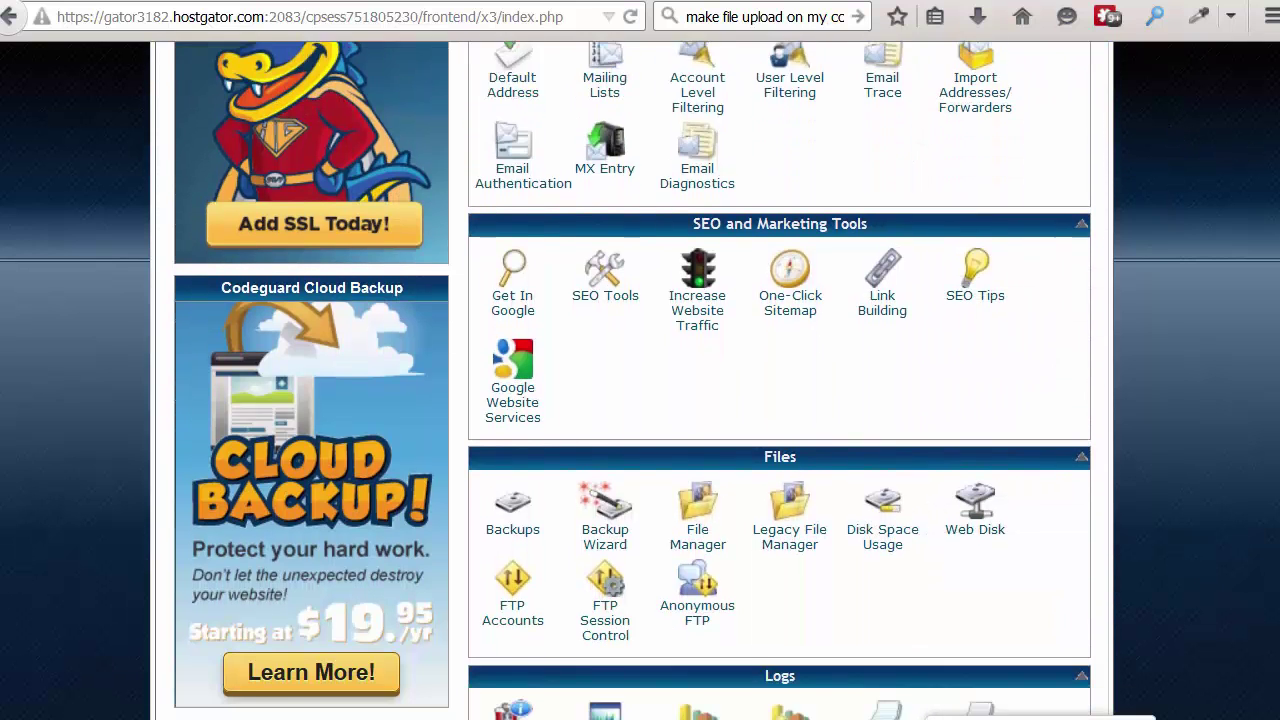
scroll(782, 297, "down", 3)
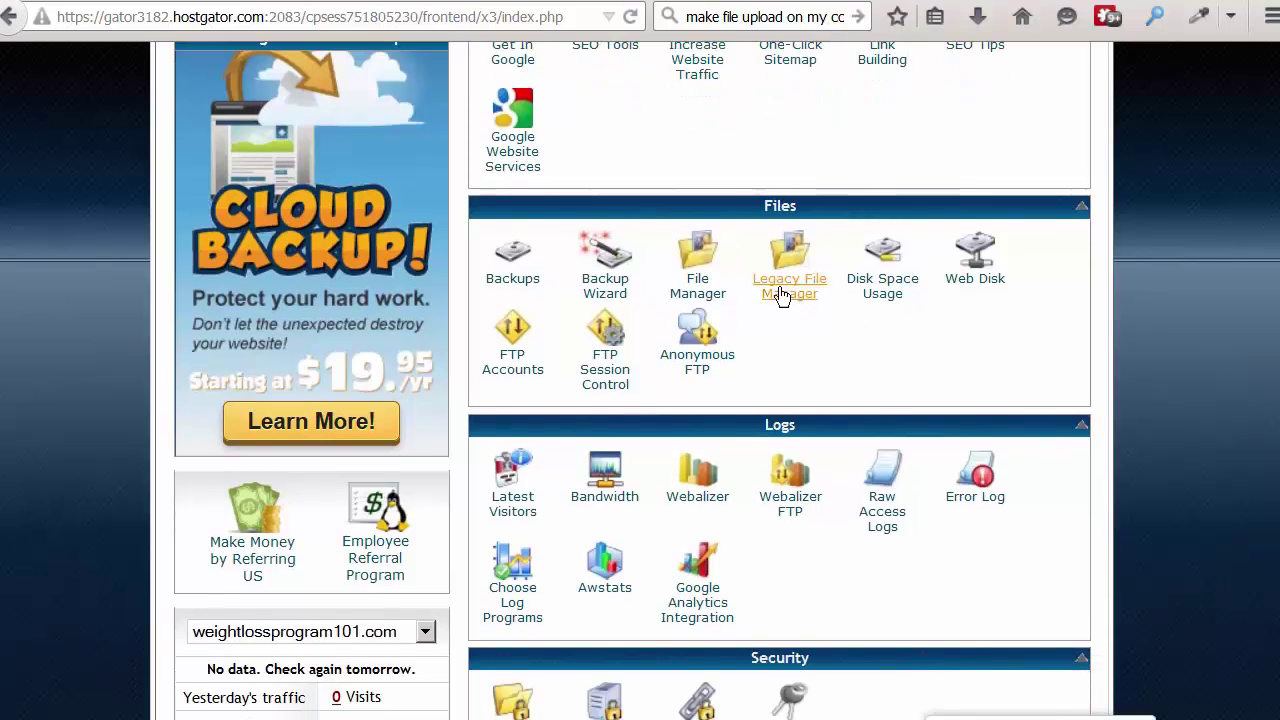
left_click(697, 271)
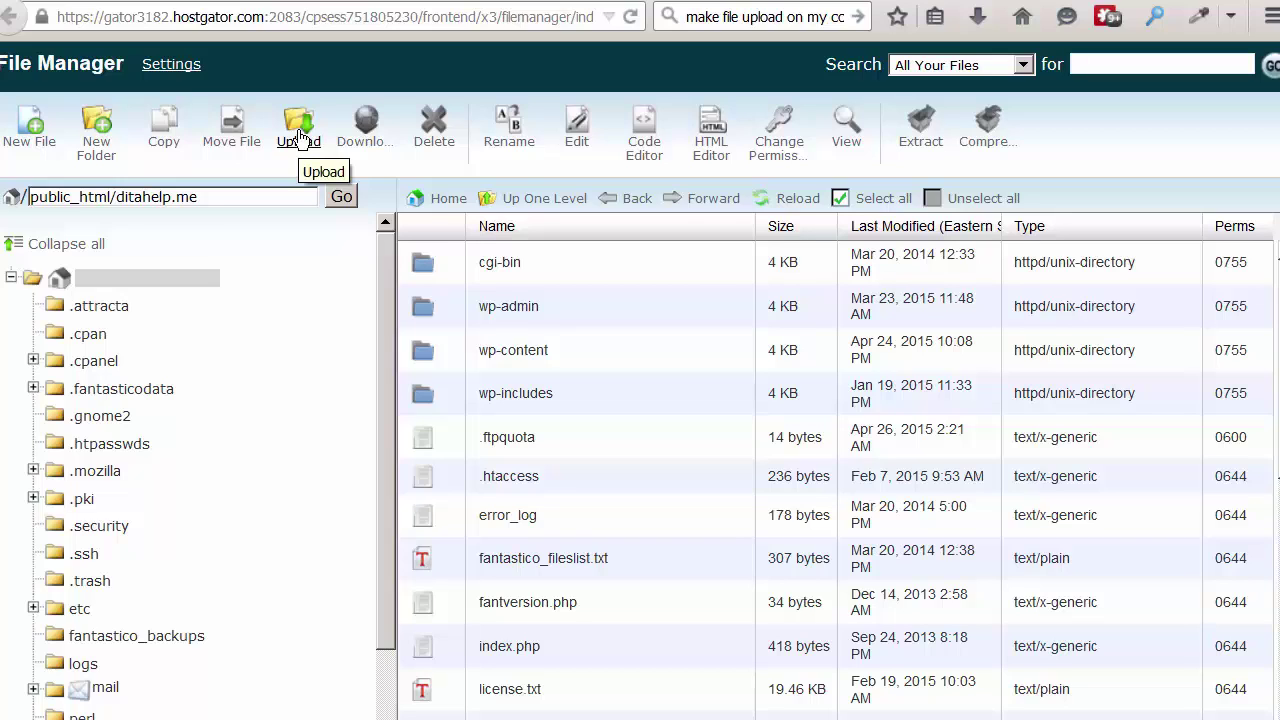
- Upload zip-file-demo.zip from 0 ditahelpme > zip-folders into public_html/ditahelp.me
left_click(300, 135)
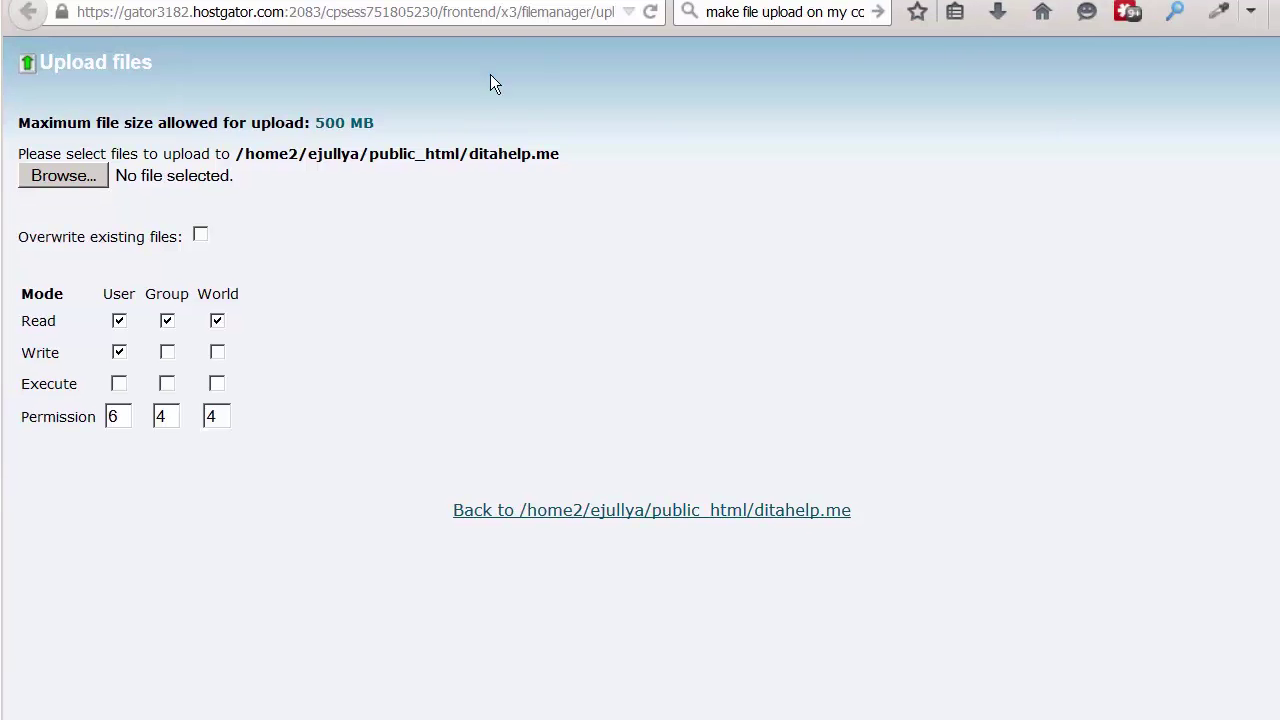
left_click(59, 175)
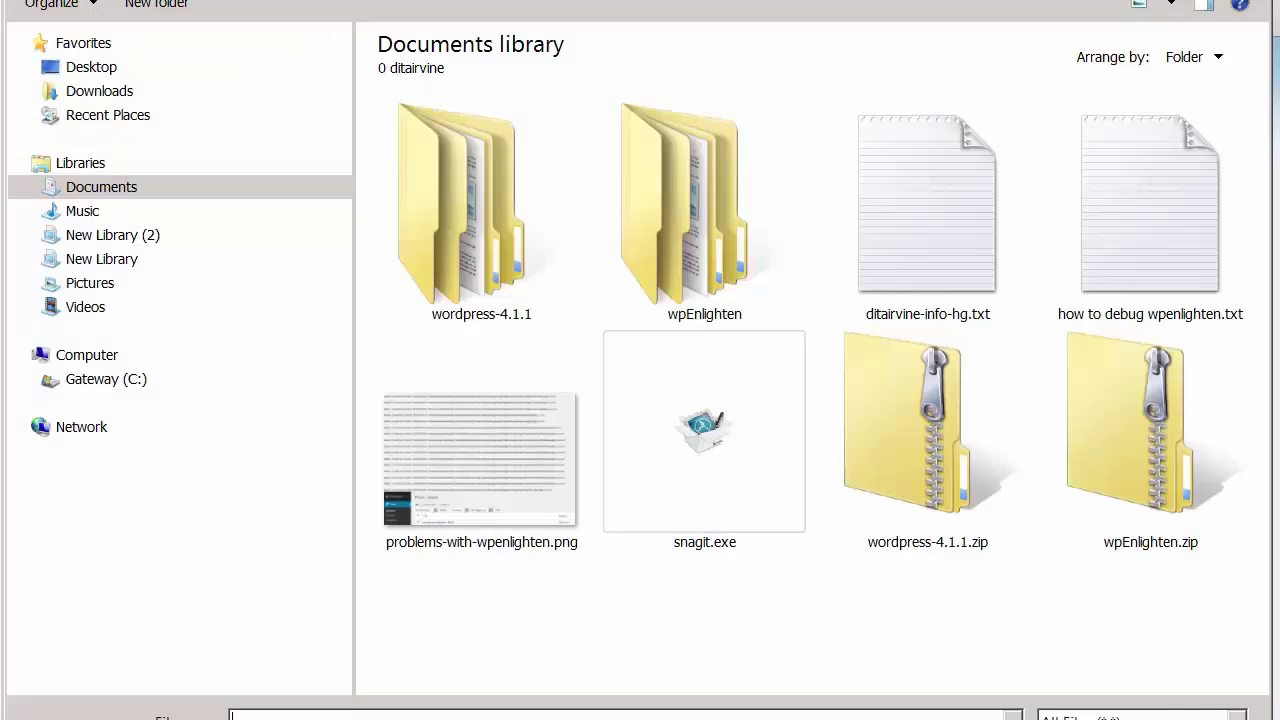
left_click_drag(683, 14, 659, 106)
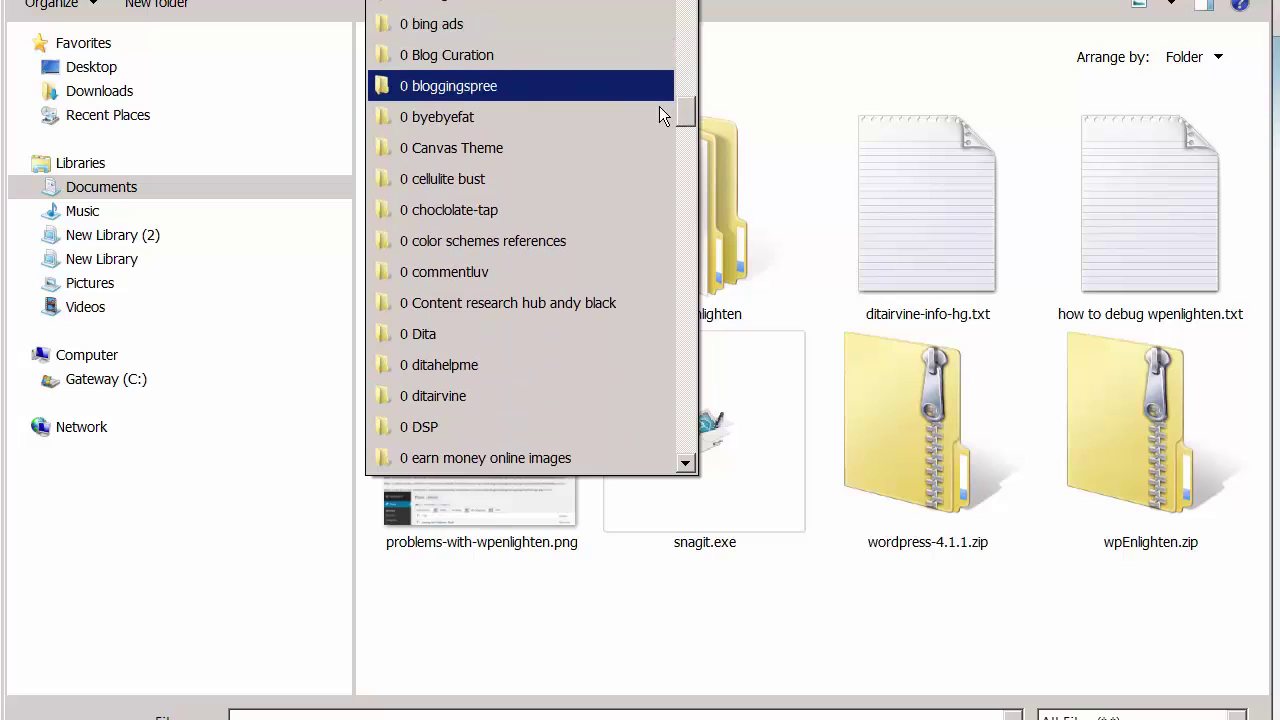
left_click(453, 364)
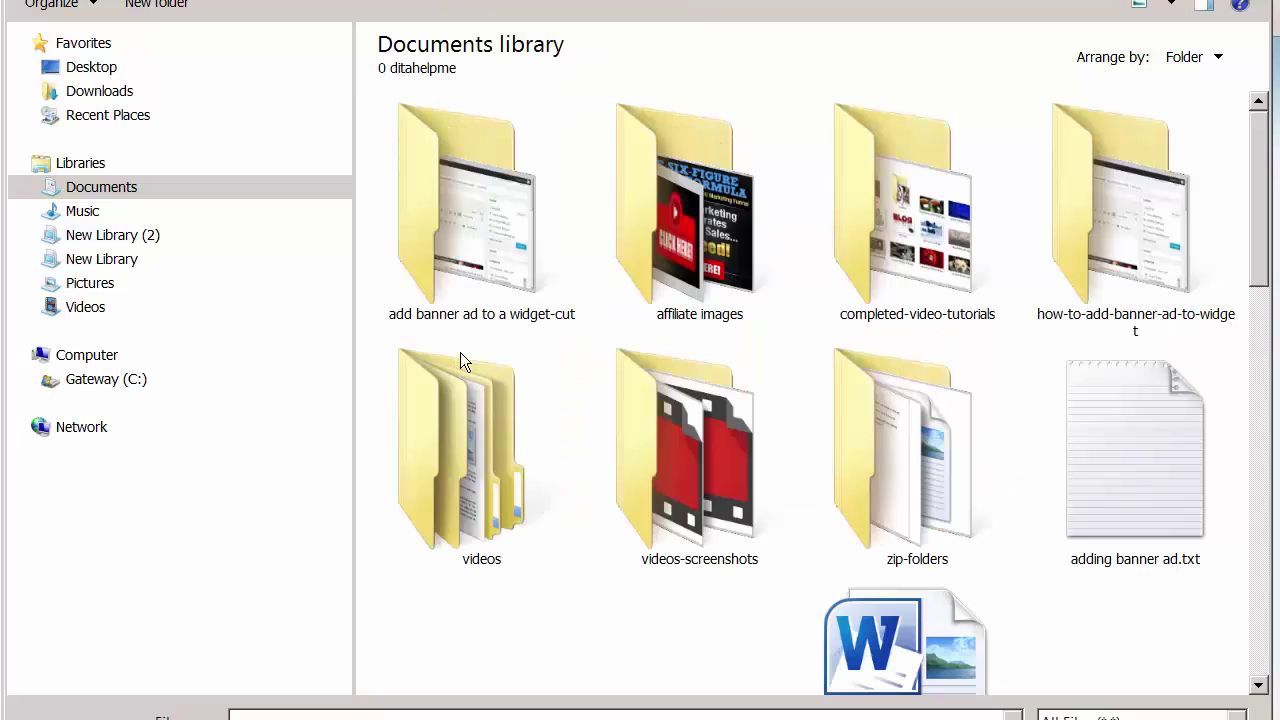
double_click(918, 462)
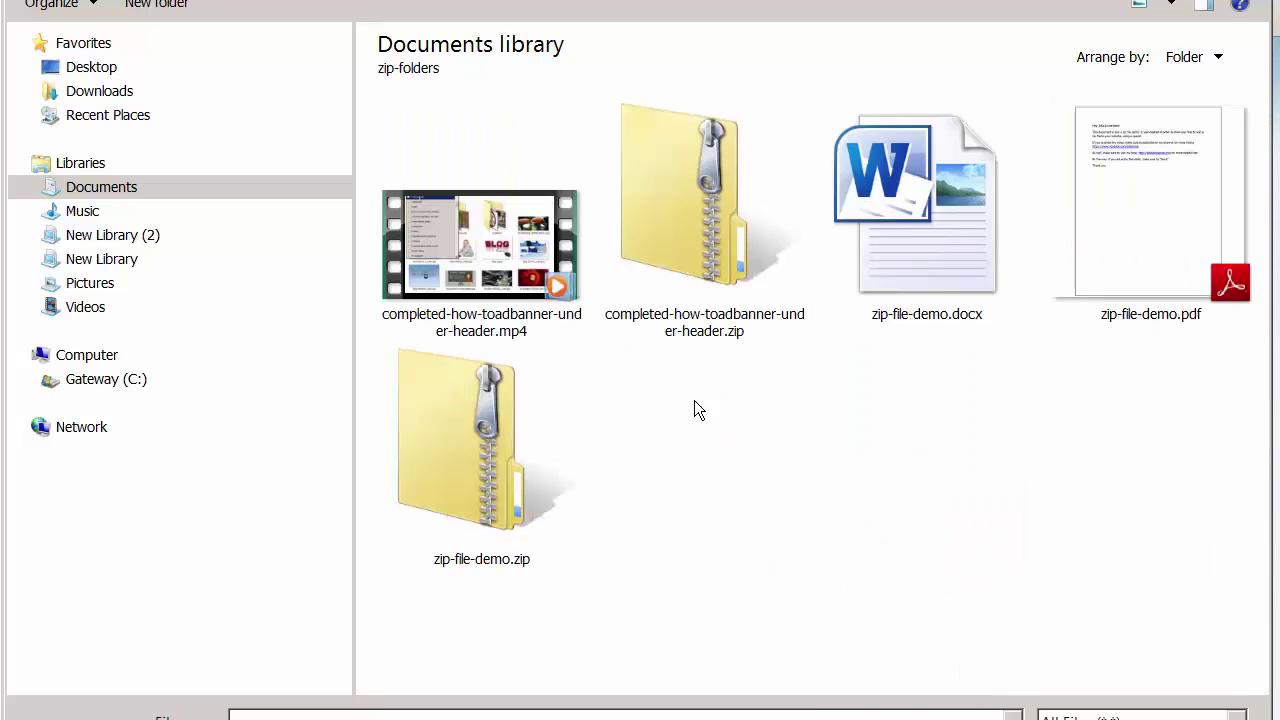
mouse_move(425, 450)
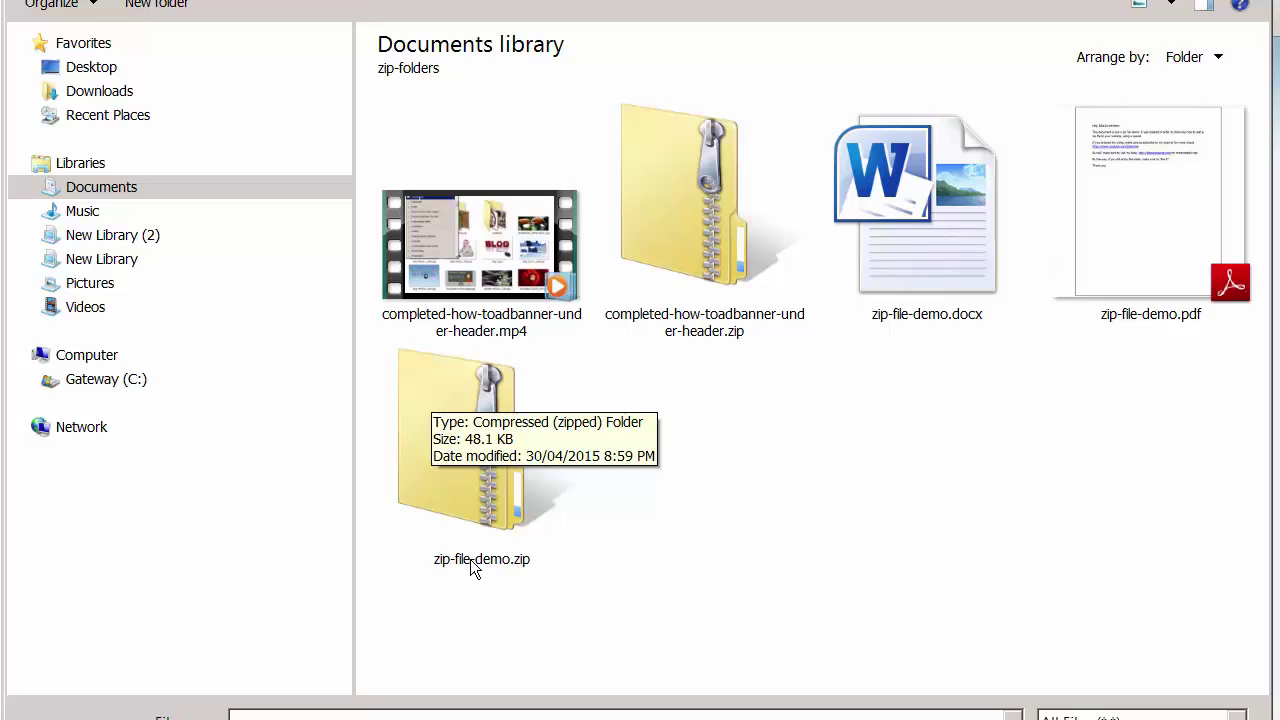
double_click(465, 476)
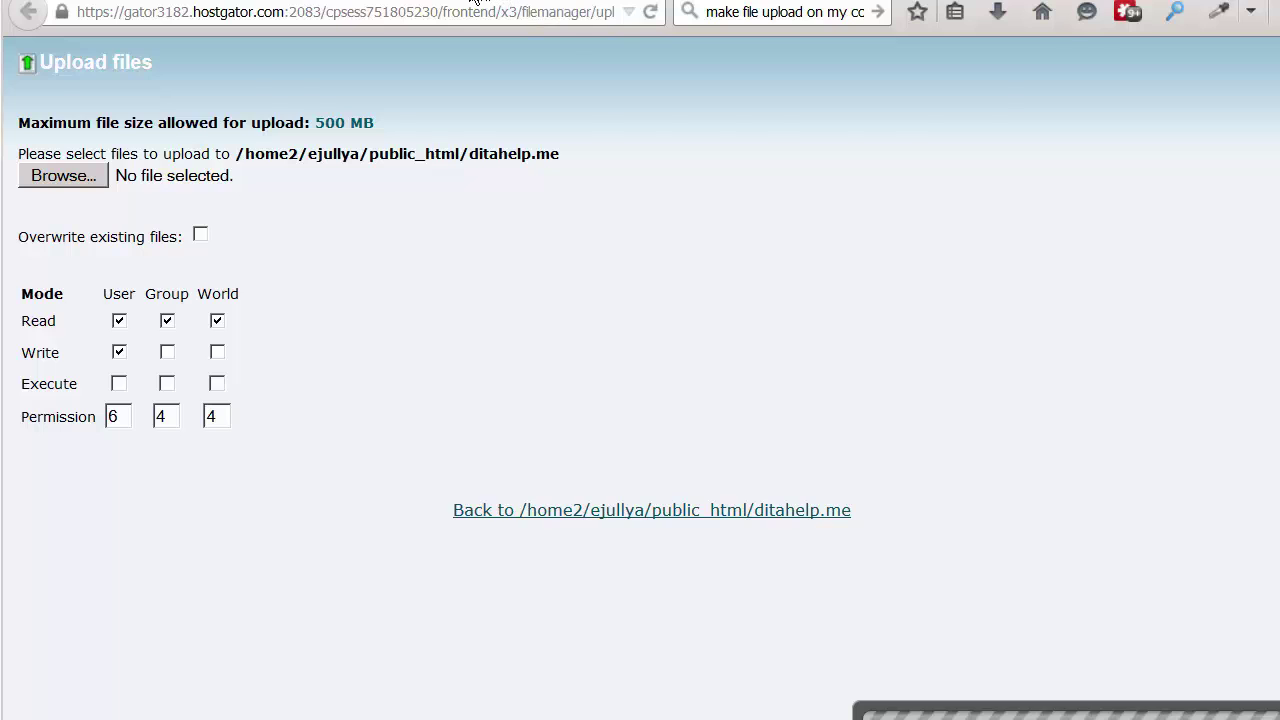
- Refresh the ditahelp.me listing to verify zip-file-demo.zip (48.2 KB), then open a new tab
left_click(475, 3)
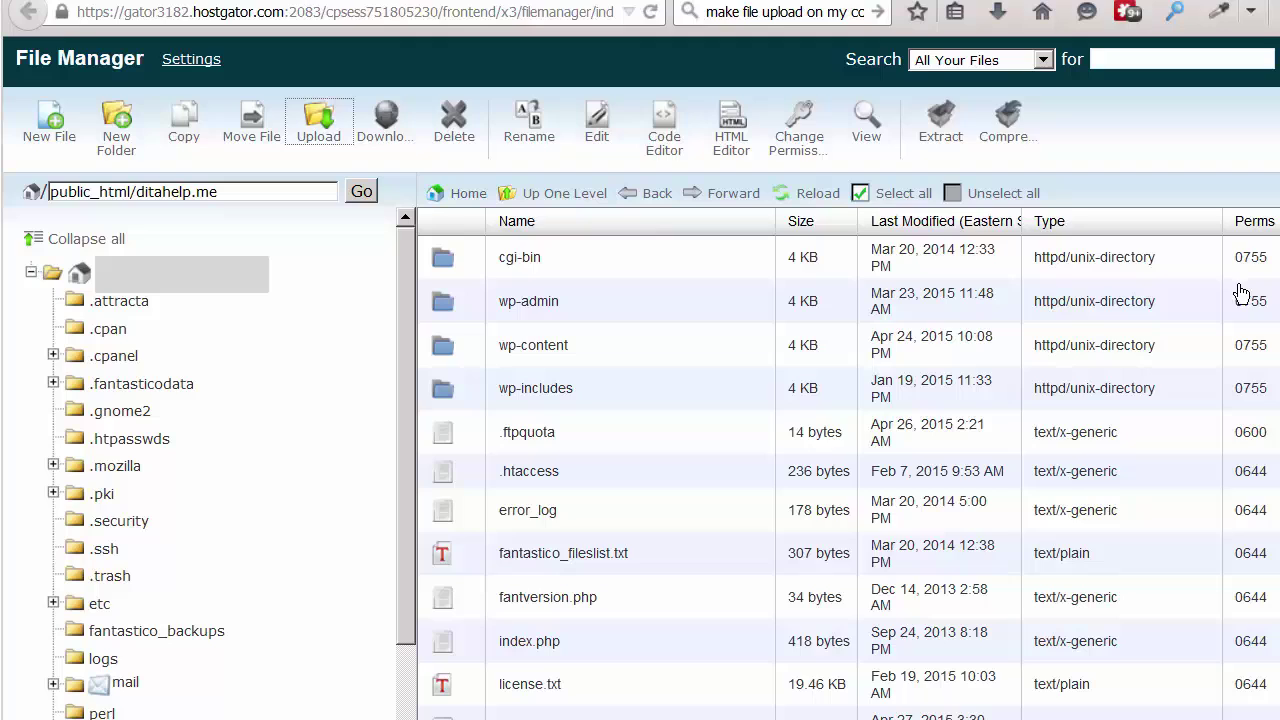
scroll(850, 470, "down", 6)
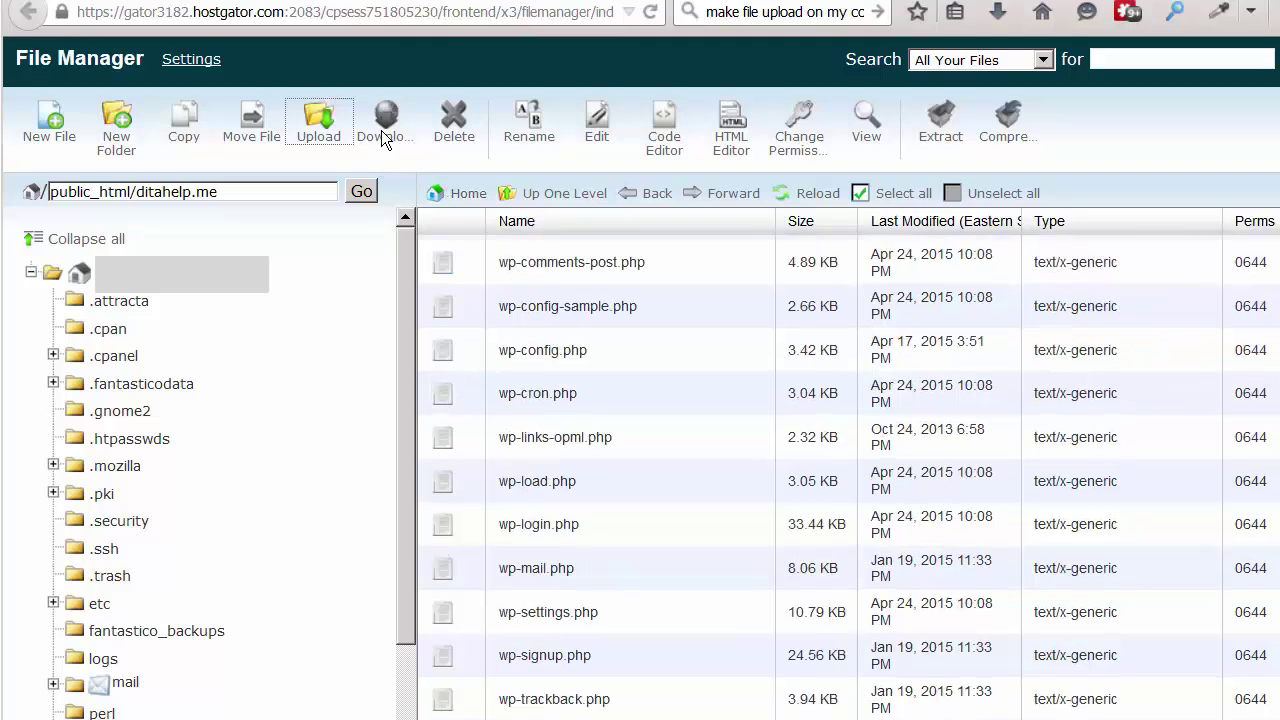
left_click(650, 18)
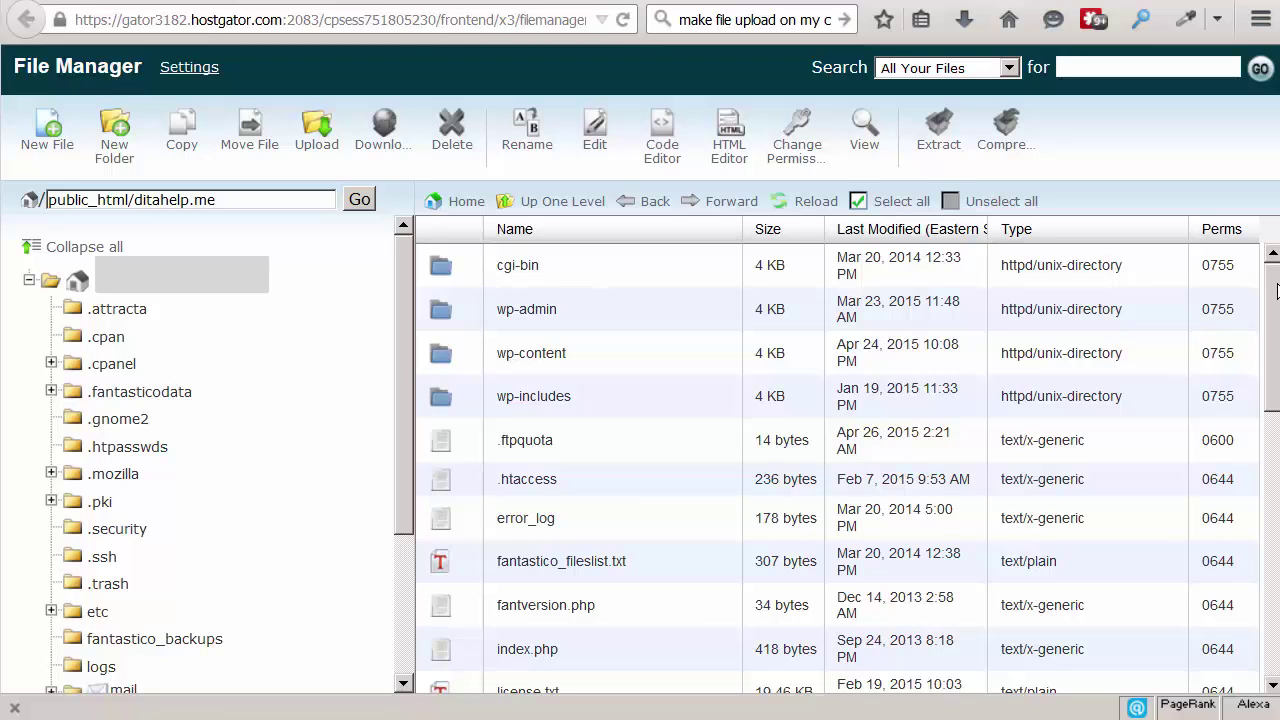
scroll(1277, 290, "down", 5)
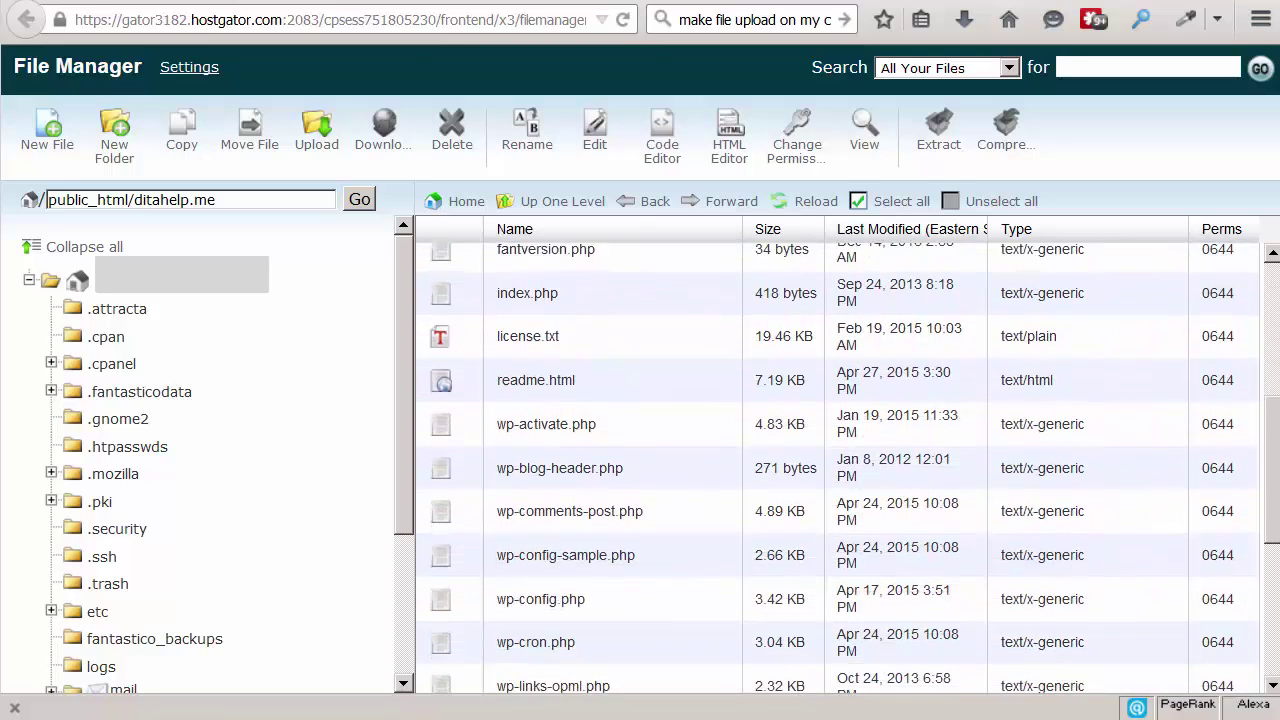
scroll(838, 467, "down", 5)
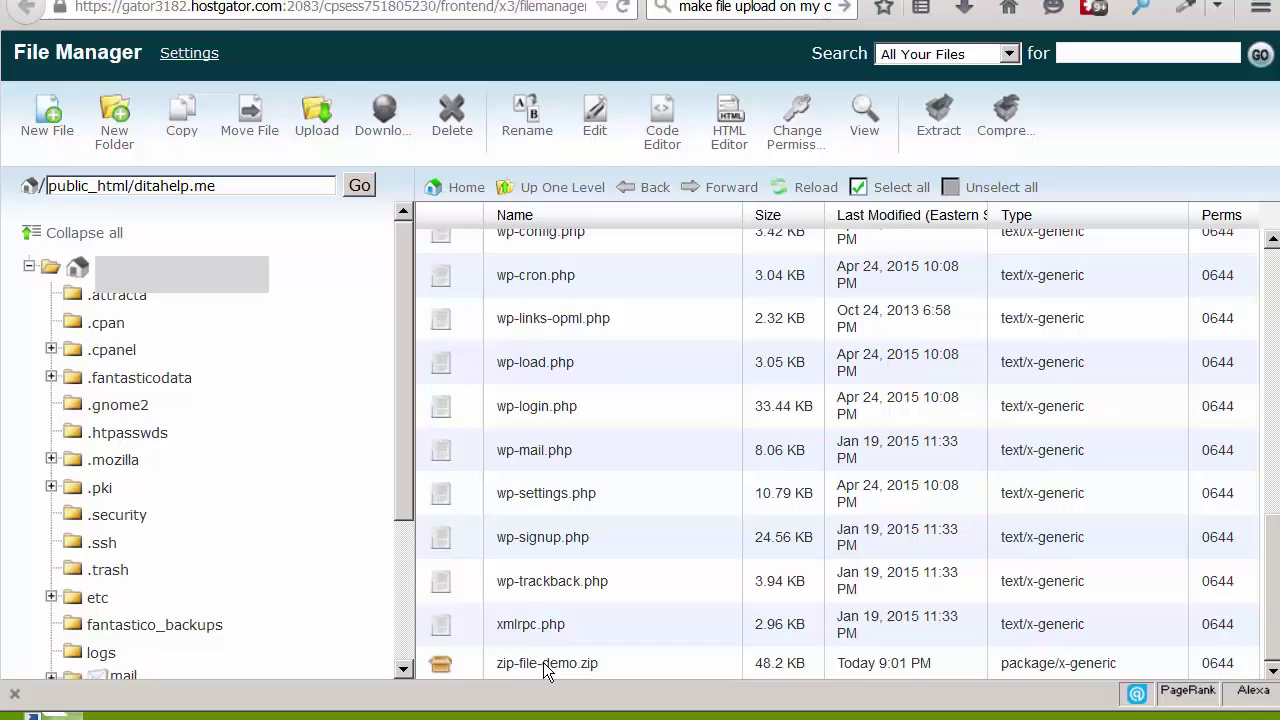
key("ctrl+t")
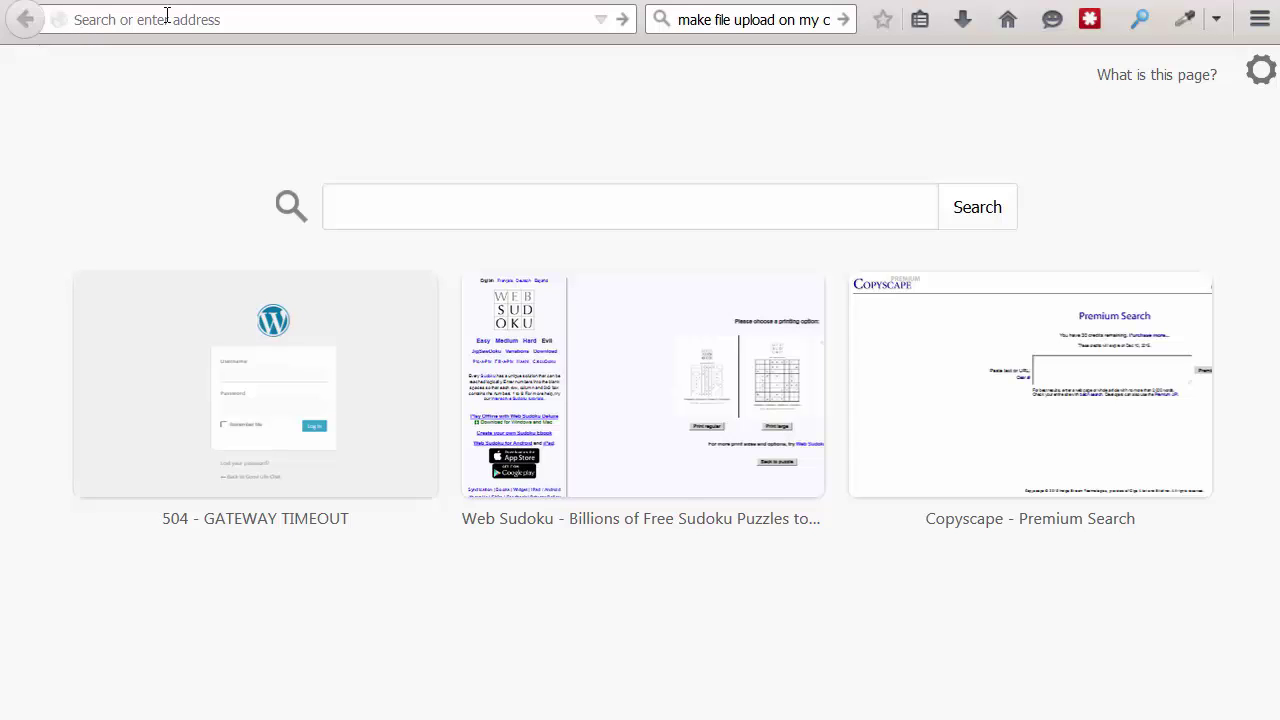
- Load ditahelp.me/zip-file-demo.zip in the address bar, fixing the 'zio' typo
left_click(292, 13)
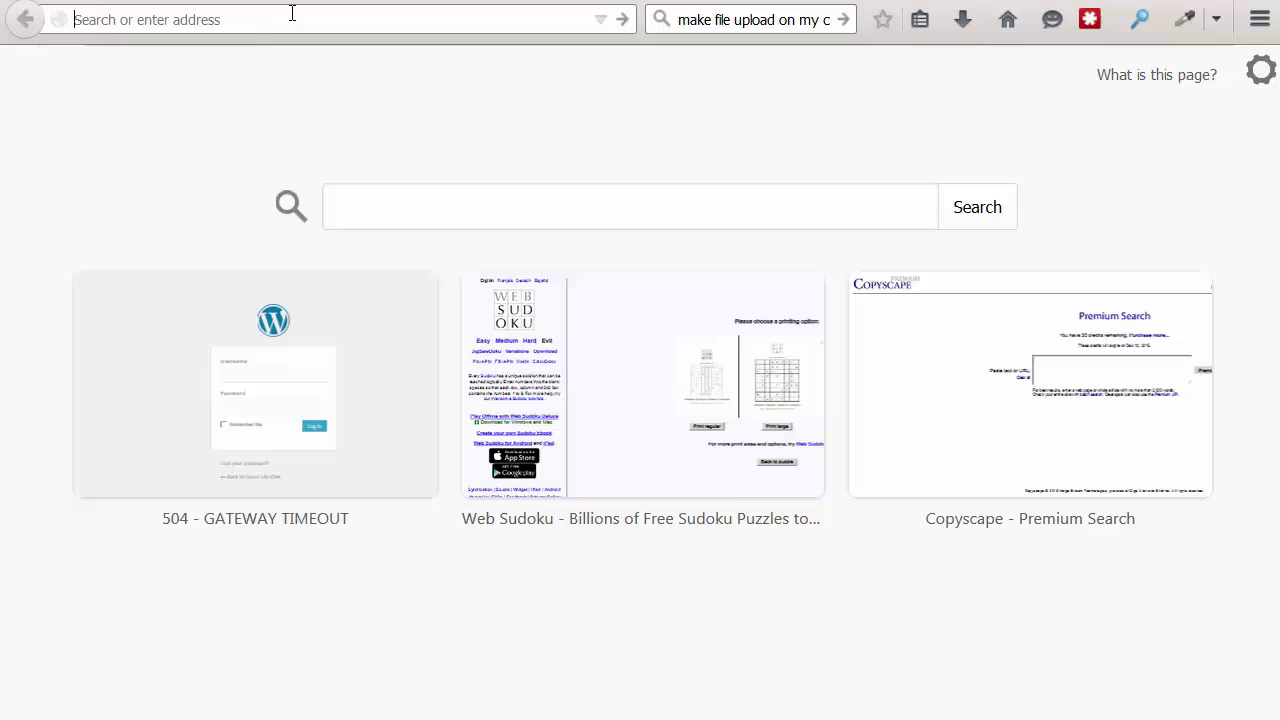
type("ditahelp")
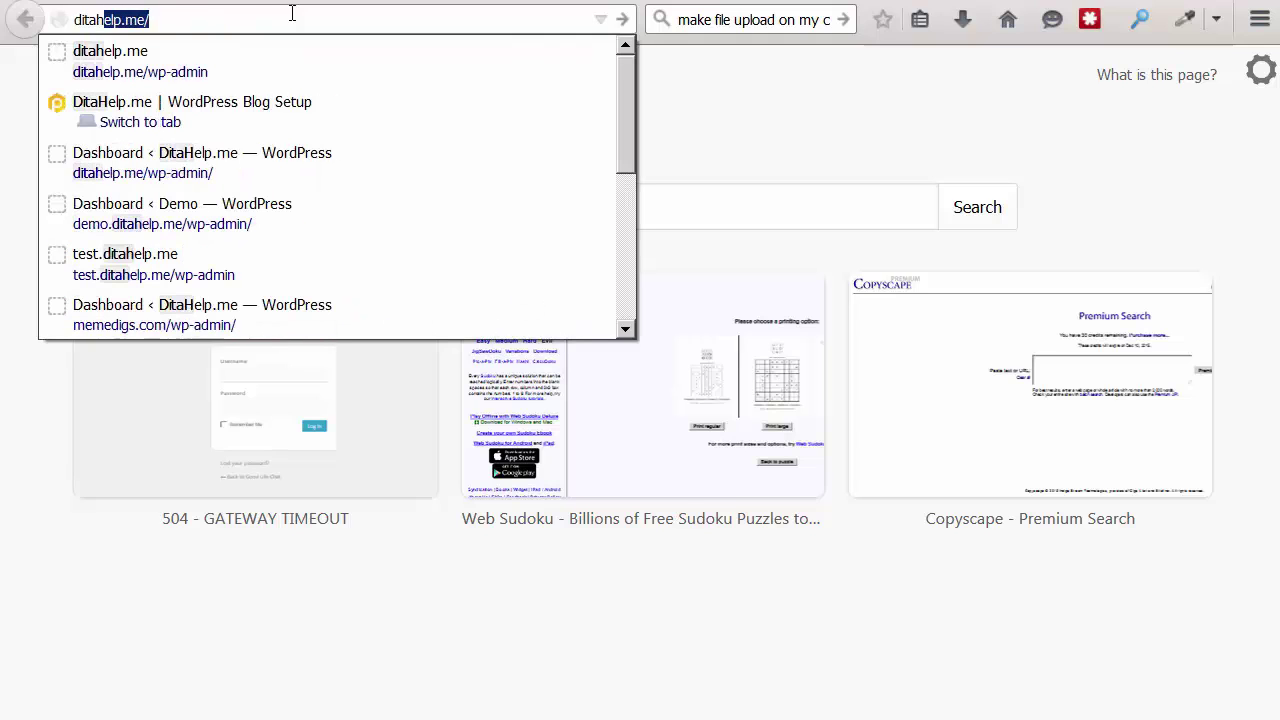
type(".")
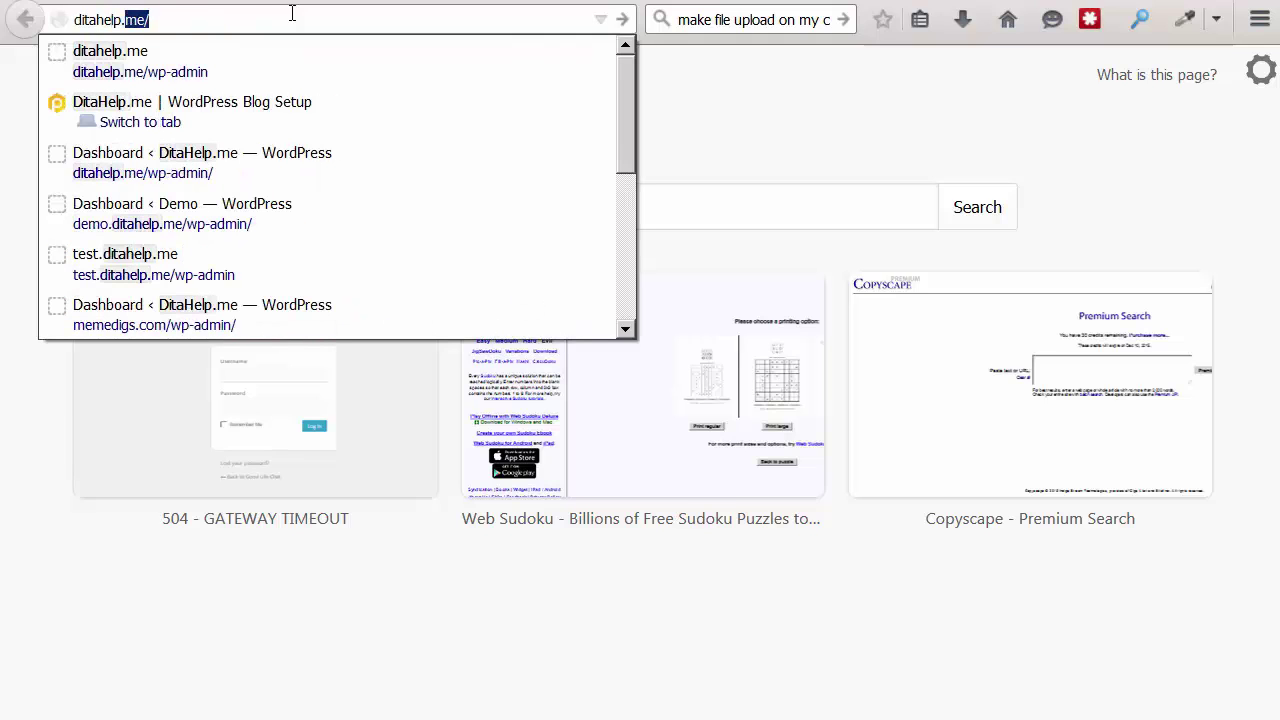
type("me/")
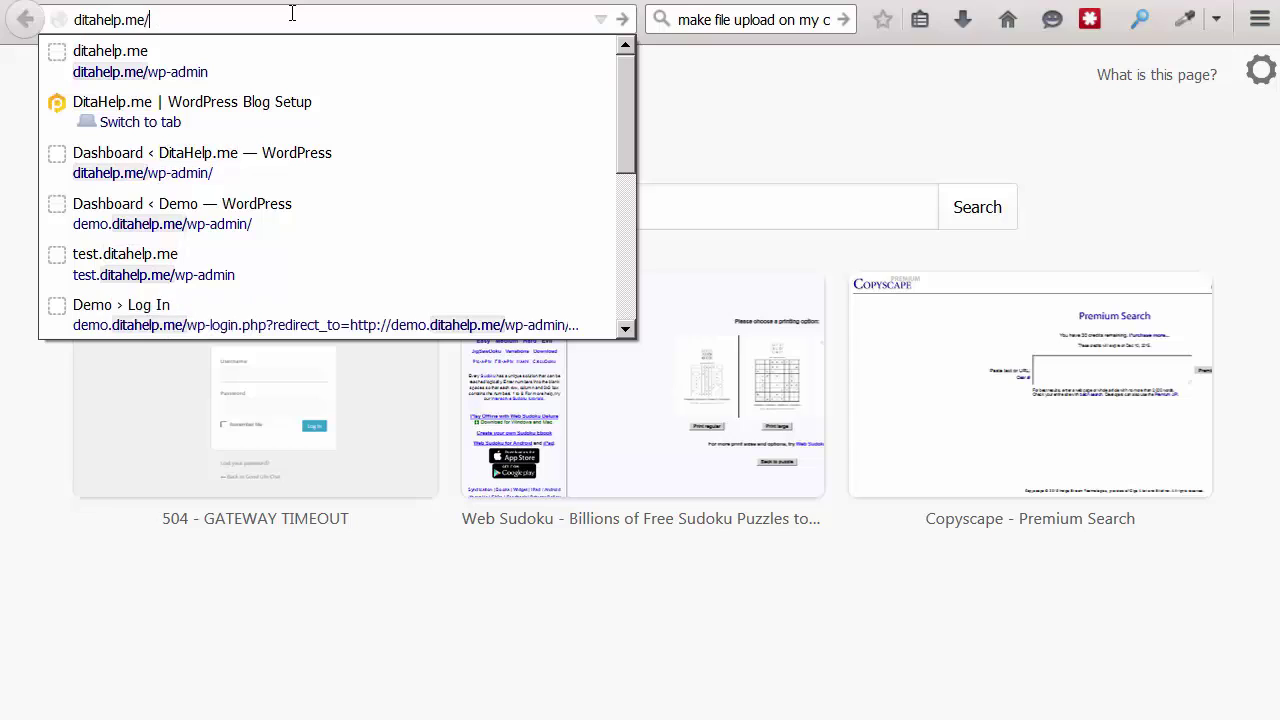
type("zio")
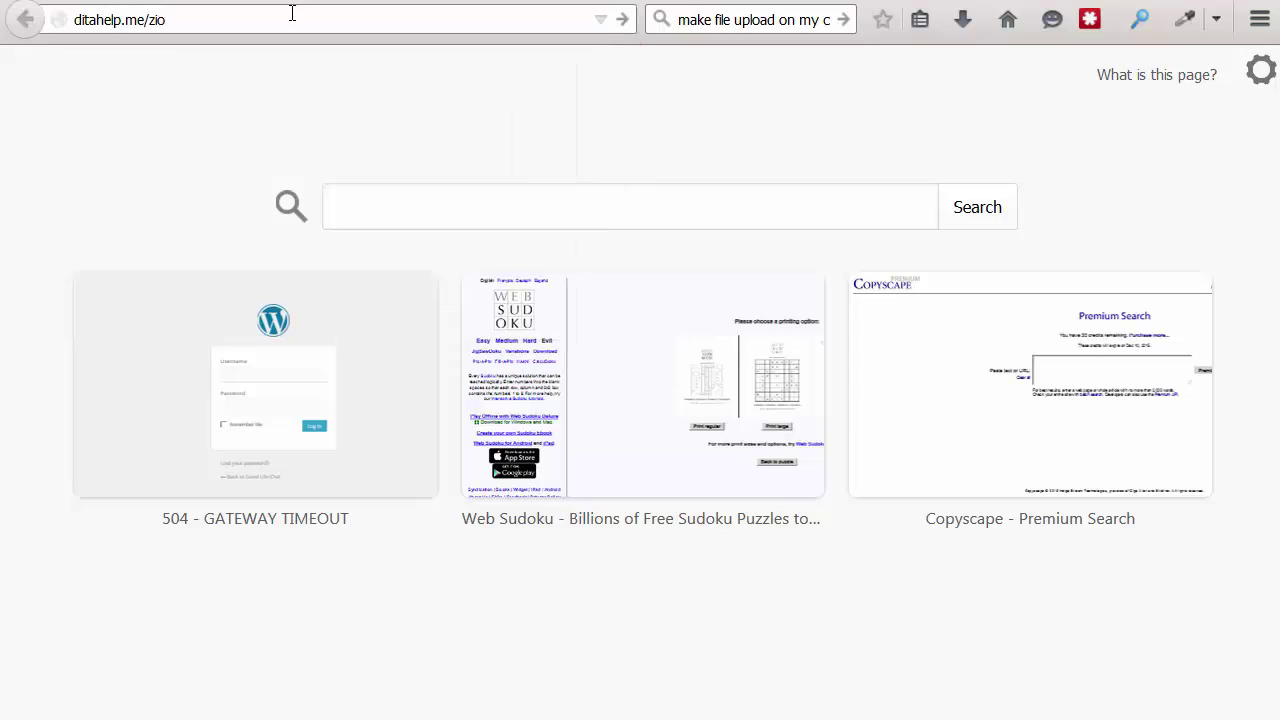
type("-file")
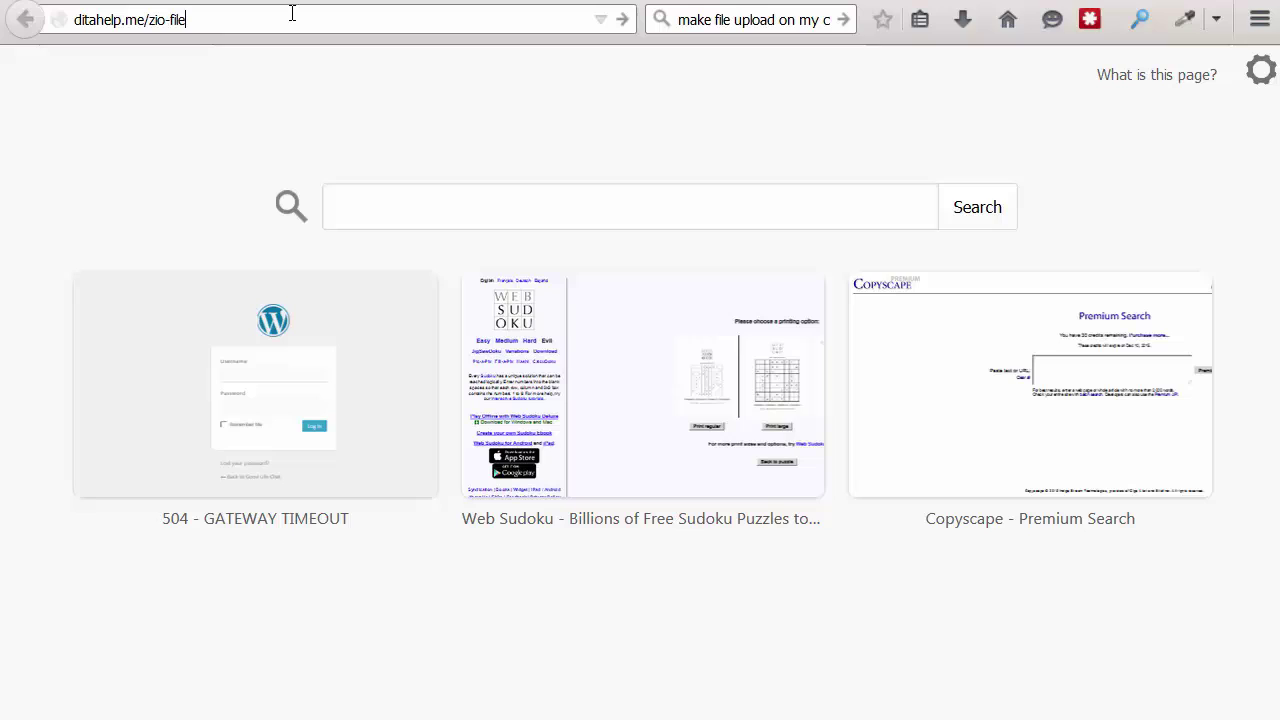
type("-demo.zip")
left_click_drag(156, 24, 164, 24)
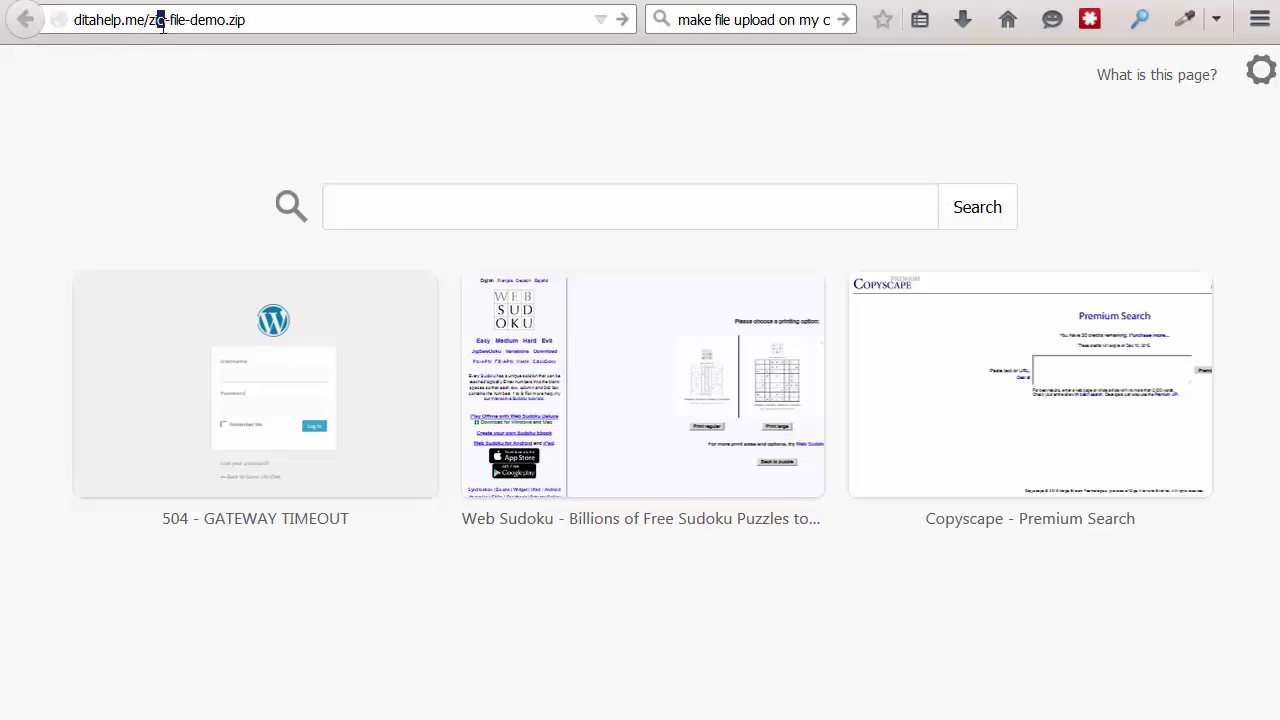
key("Right")
key("Return")
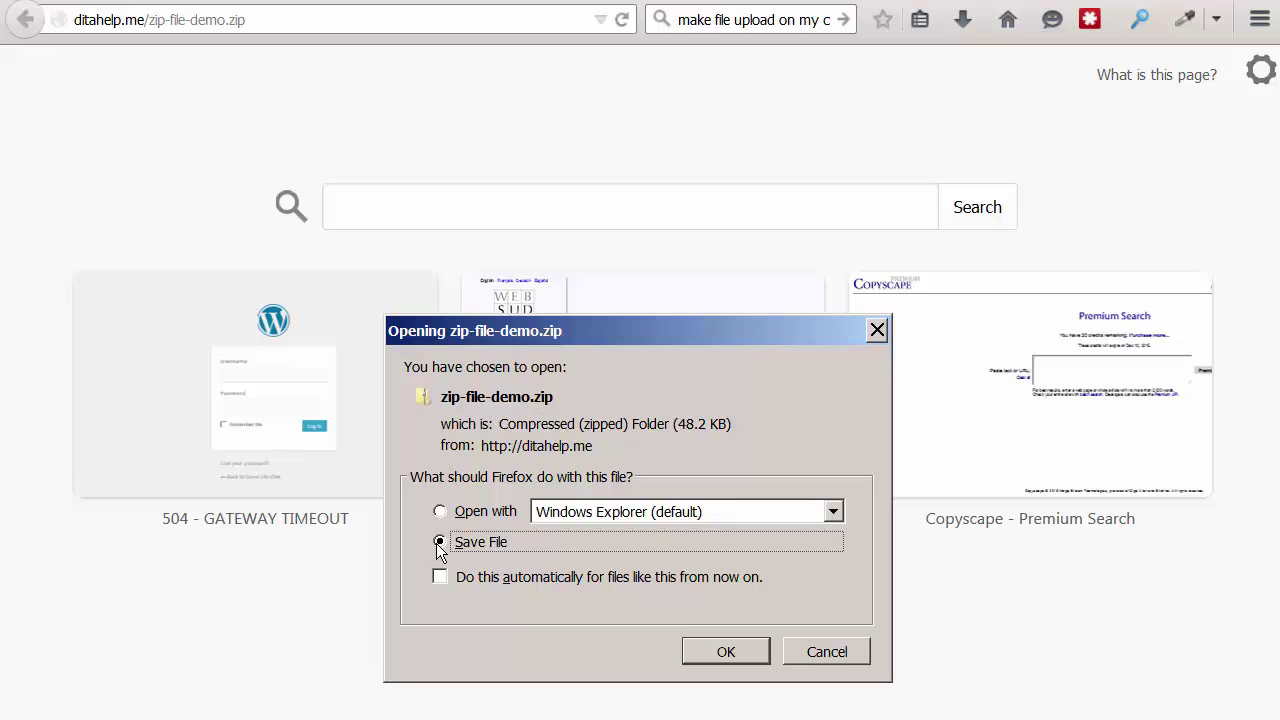
- Save zip-file-demo.zip to disk and show it in the Downloads list
double_click(839, 509)
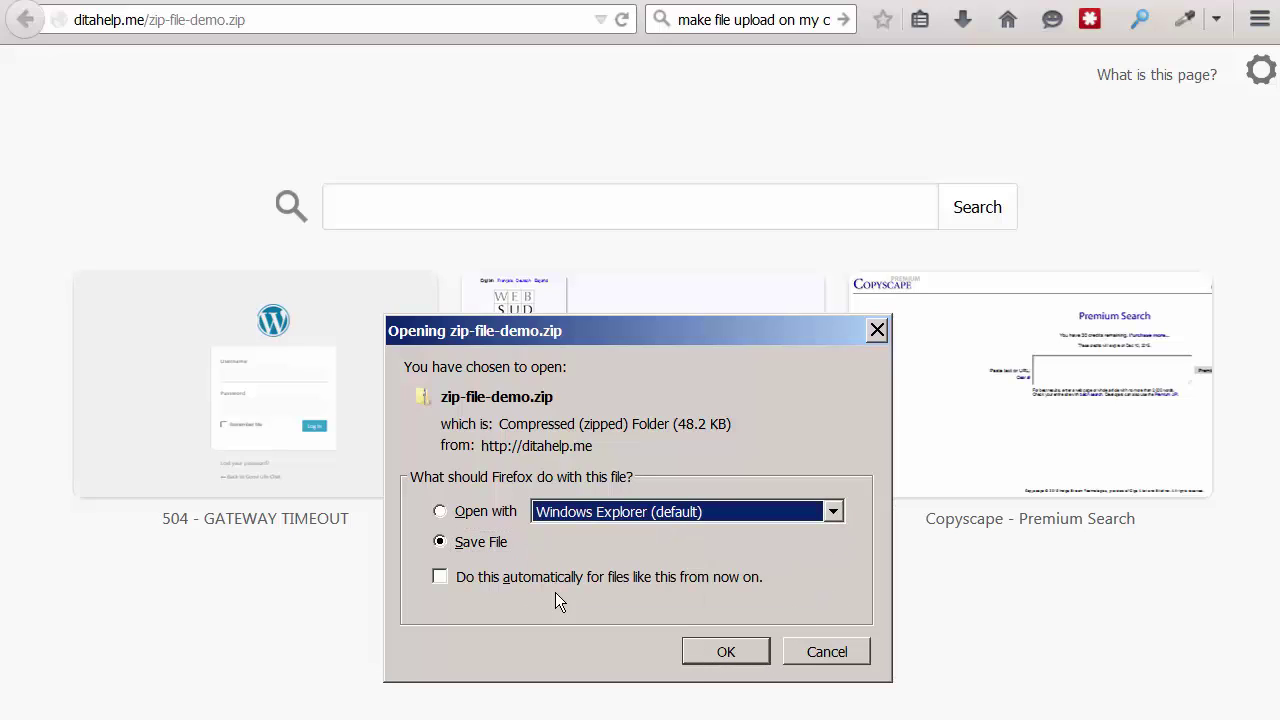
left_click(726, 652)
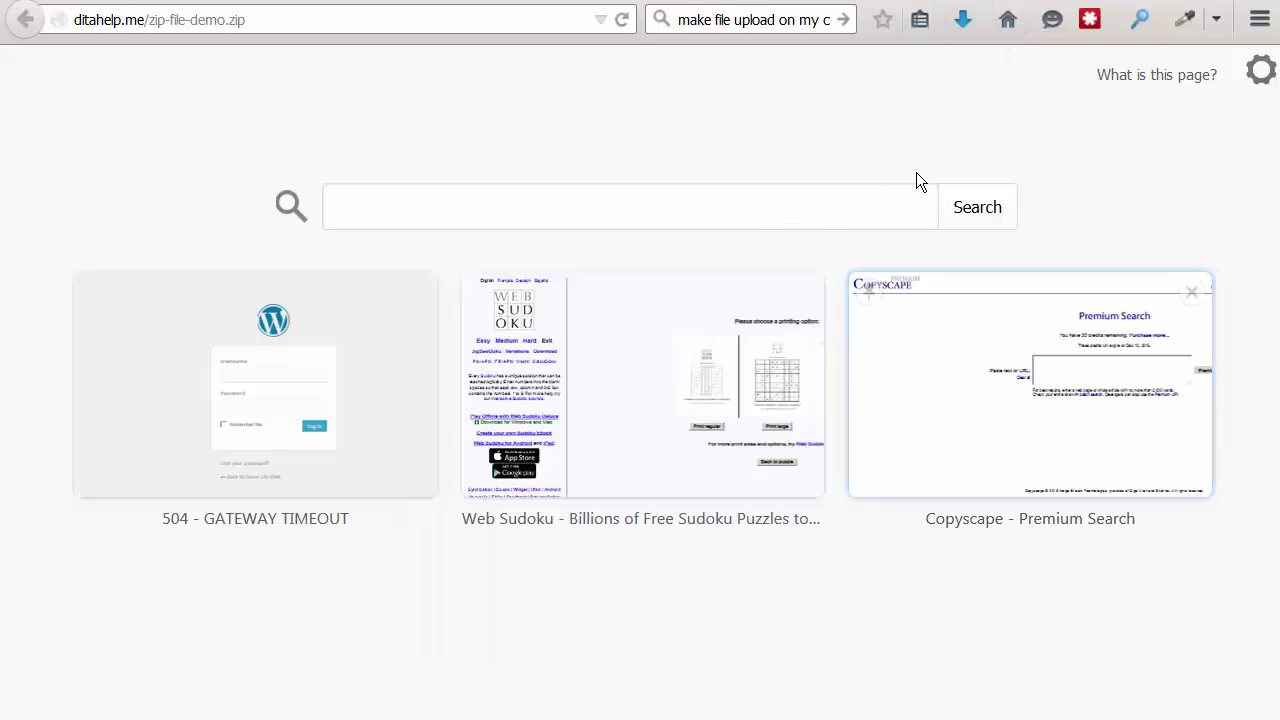
left_click(961, 24)
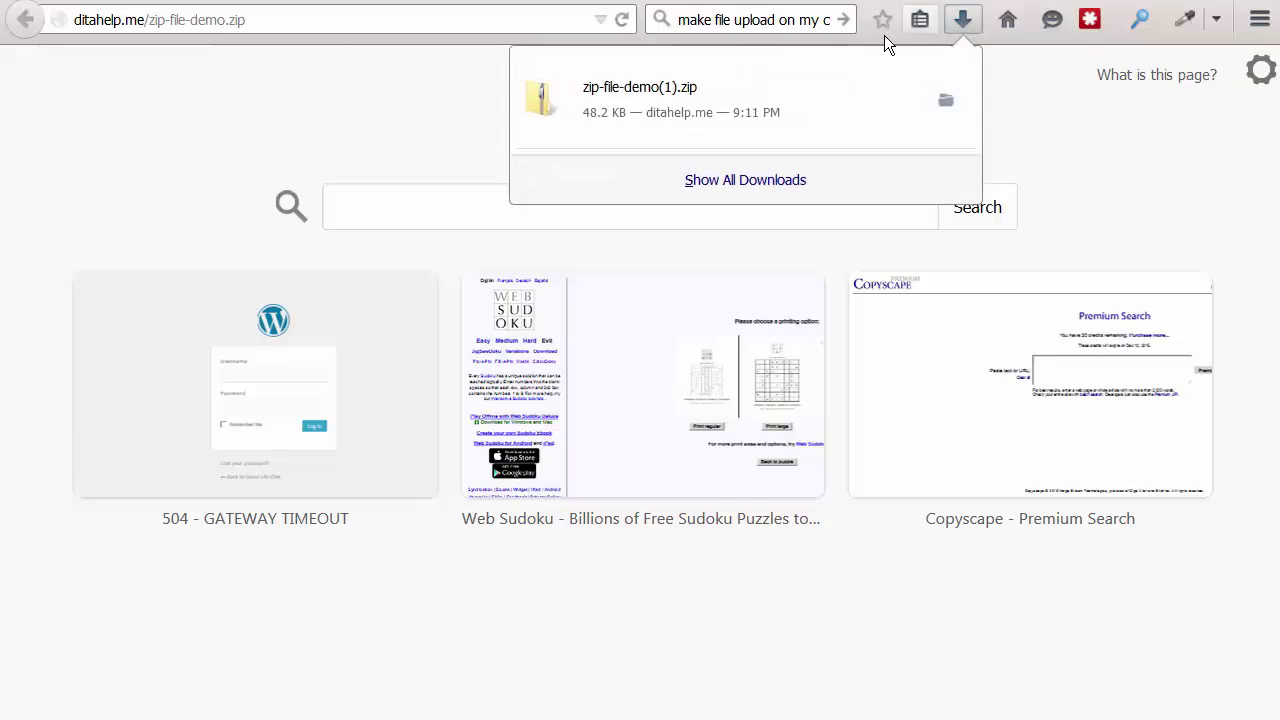
- Open the downloaded zip and launch the zip-file-demo.pdf inside it
left_click(645, 100)
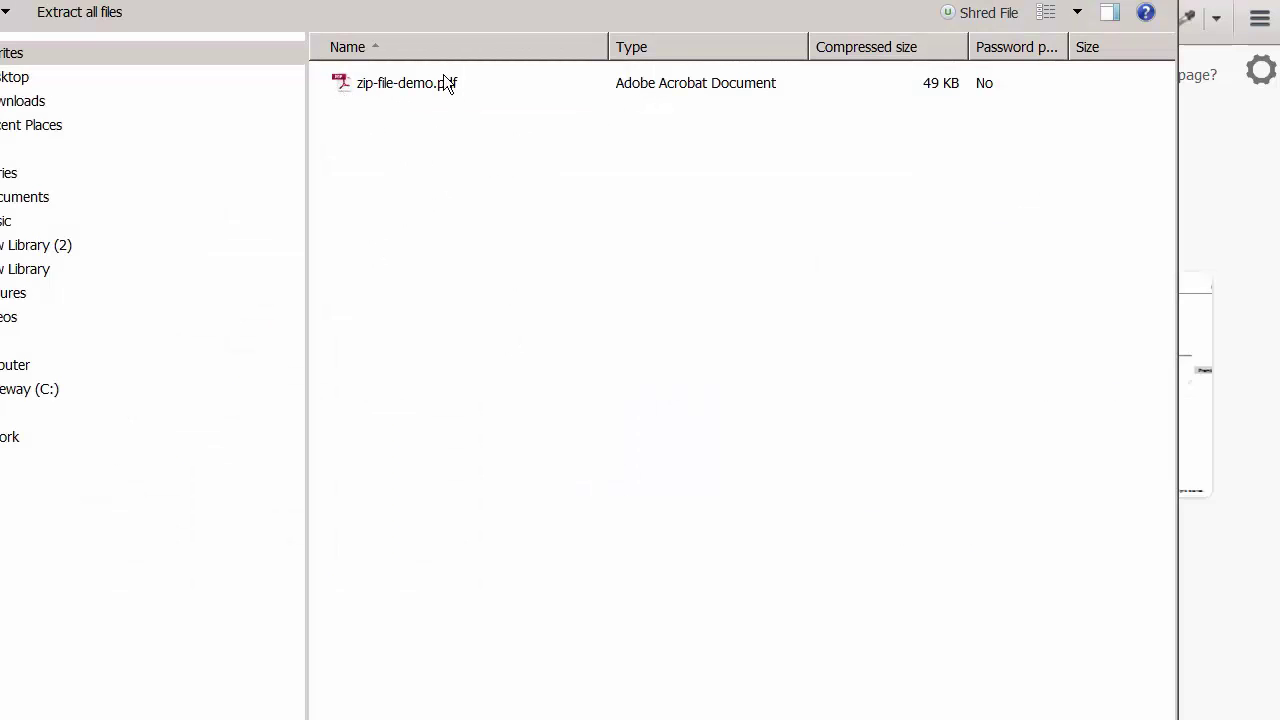
left_click(343, 86)
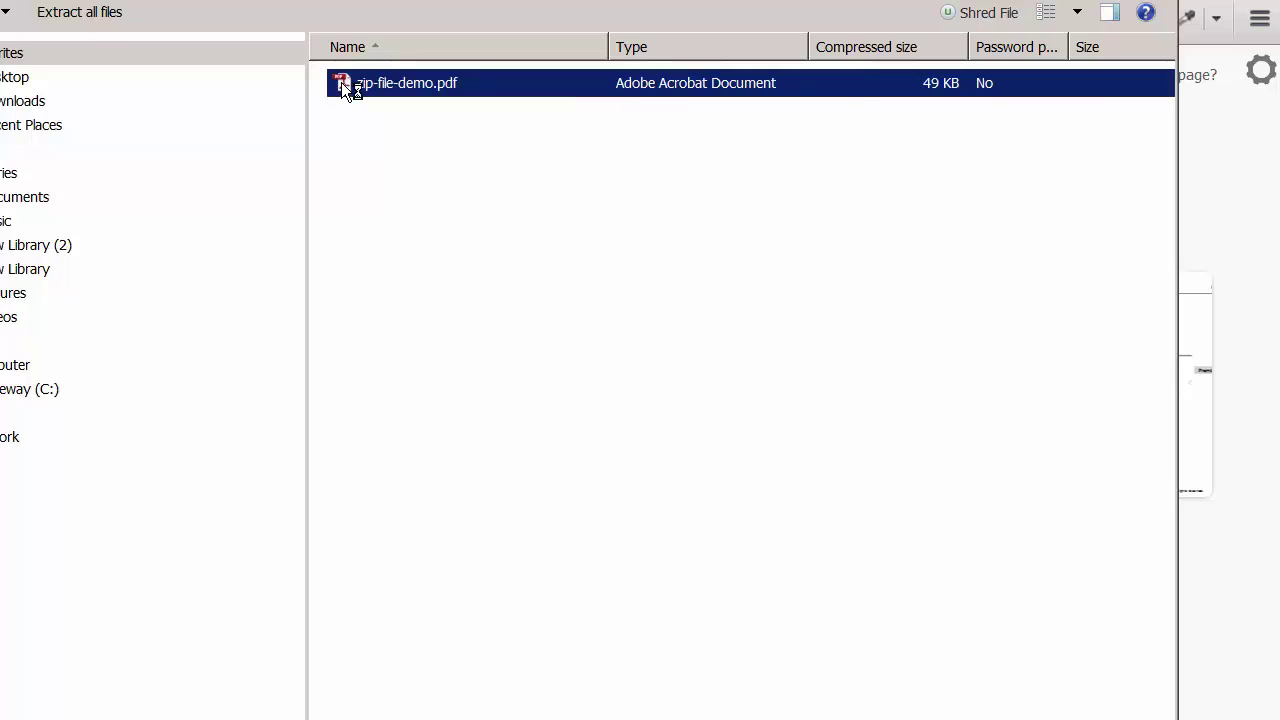
double_click(343, 86)
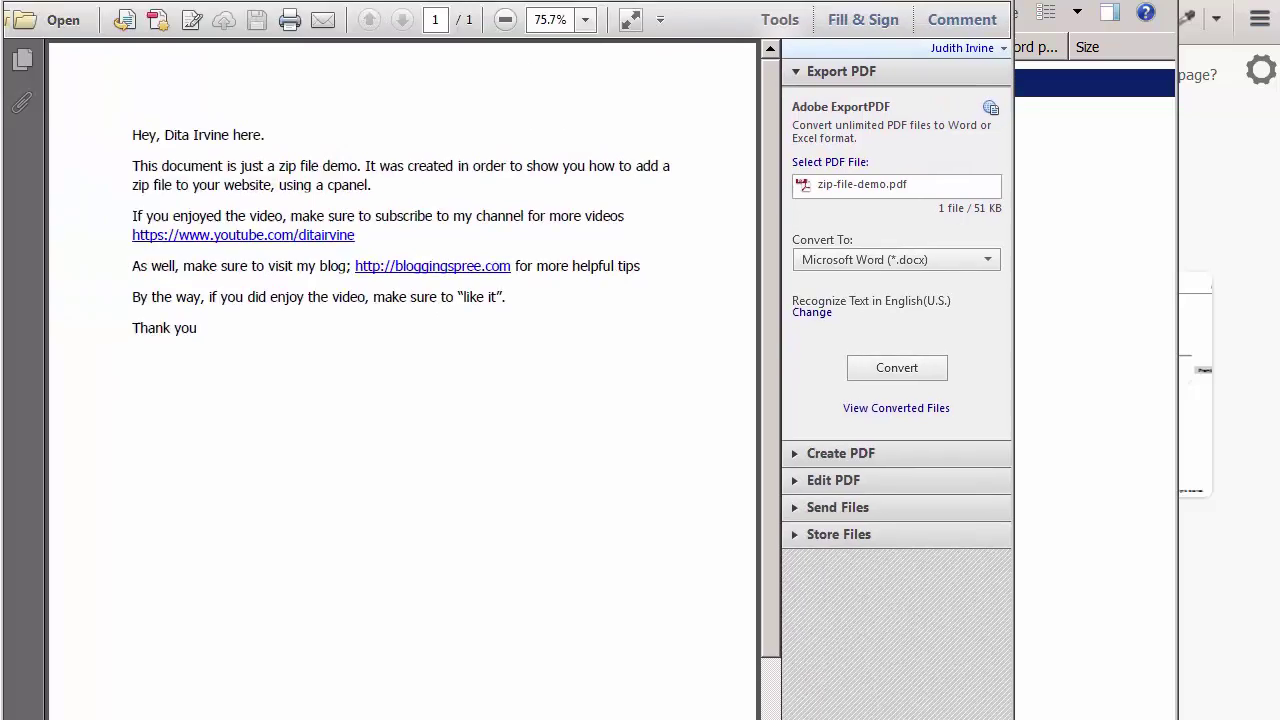
- Move the Adobe Reader window to reveal the full PDF page
left_click_drag(696, 4, 758, 8)
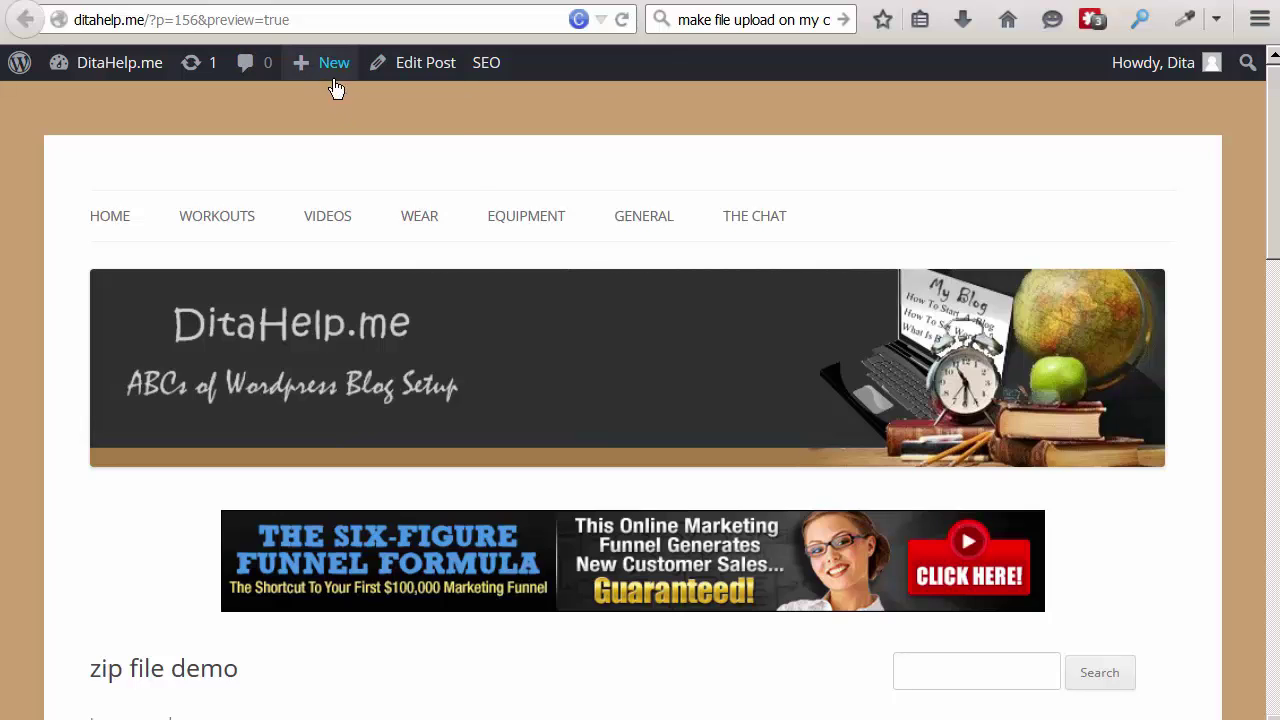
- Start a new WordPress post titled 'Zip File'
mouse_move(335, 84)
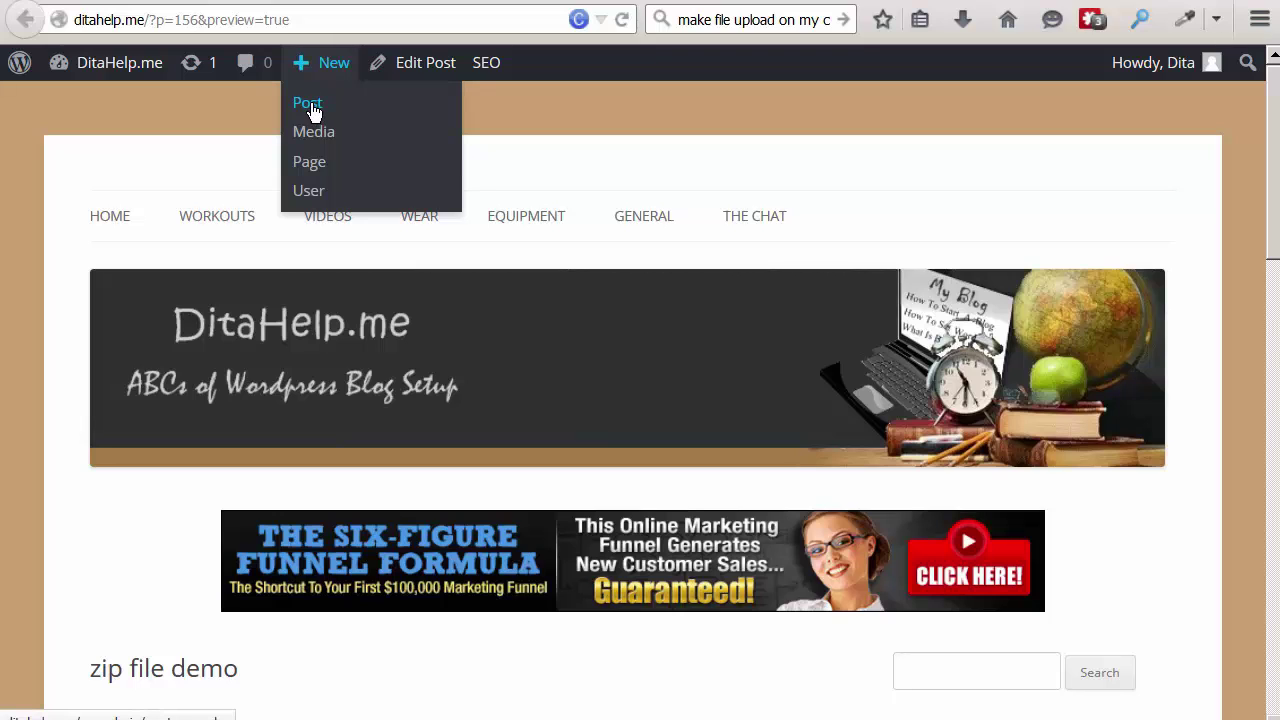
left_click(315, 113)
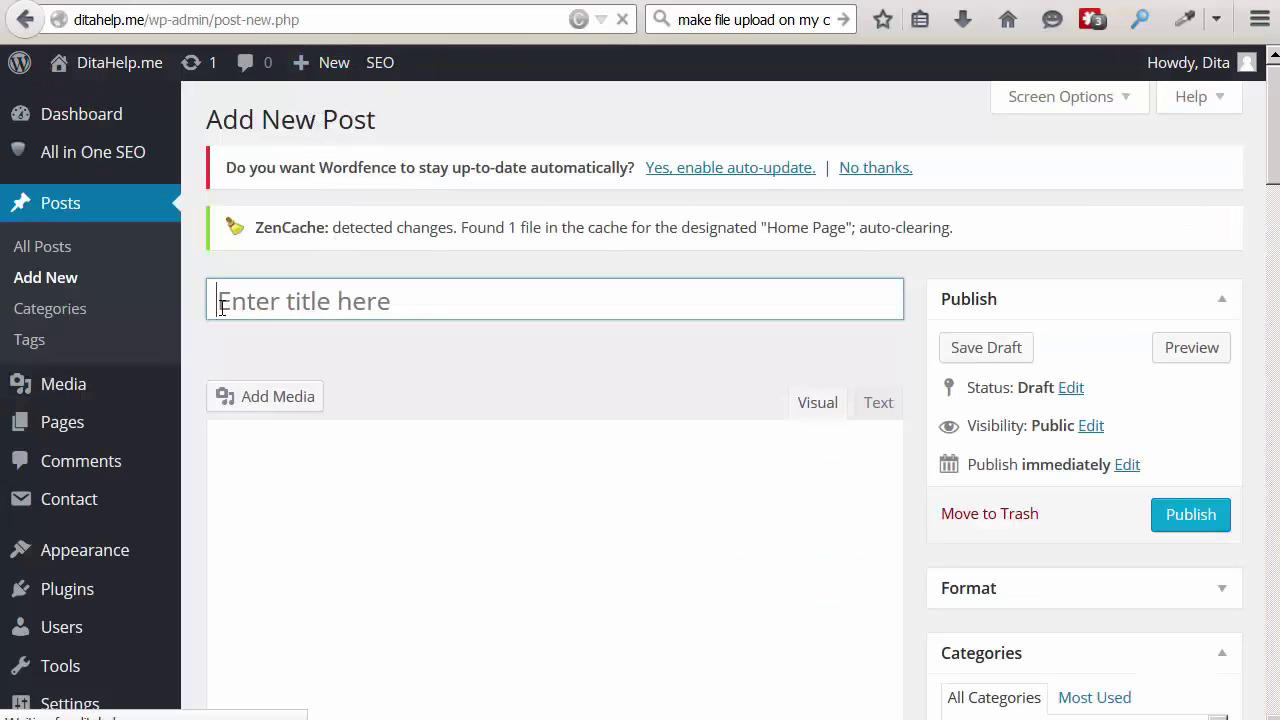
left_click(375, 295)
type("Zi")
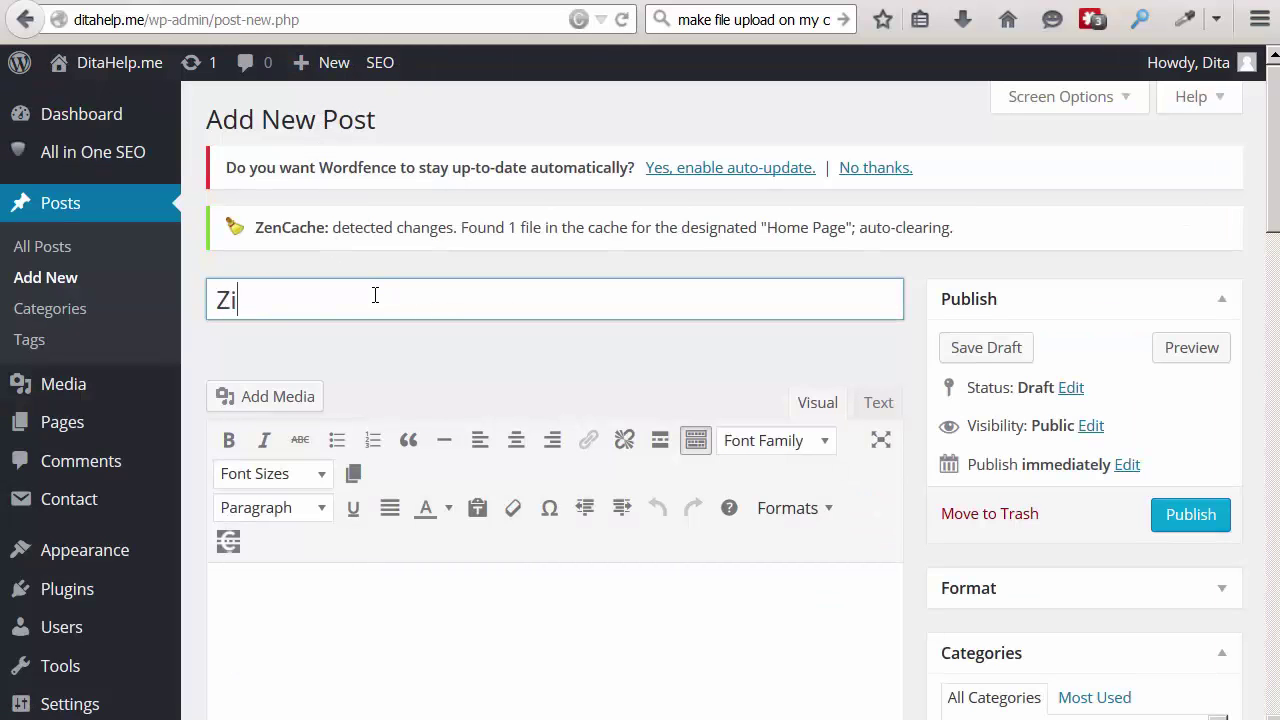
type("p File")
- Write 'zip file demo' in the post body and select that text
left_click(241, 591)
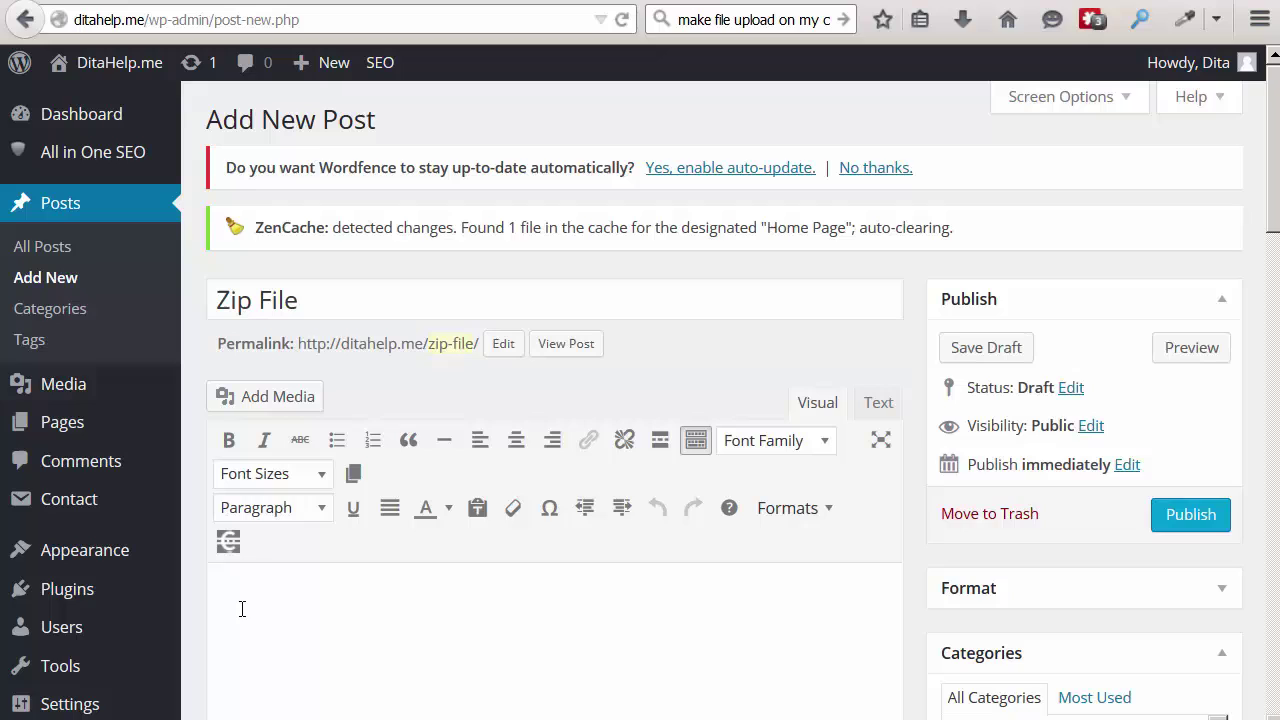
type("zip file demo")
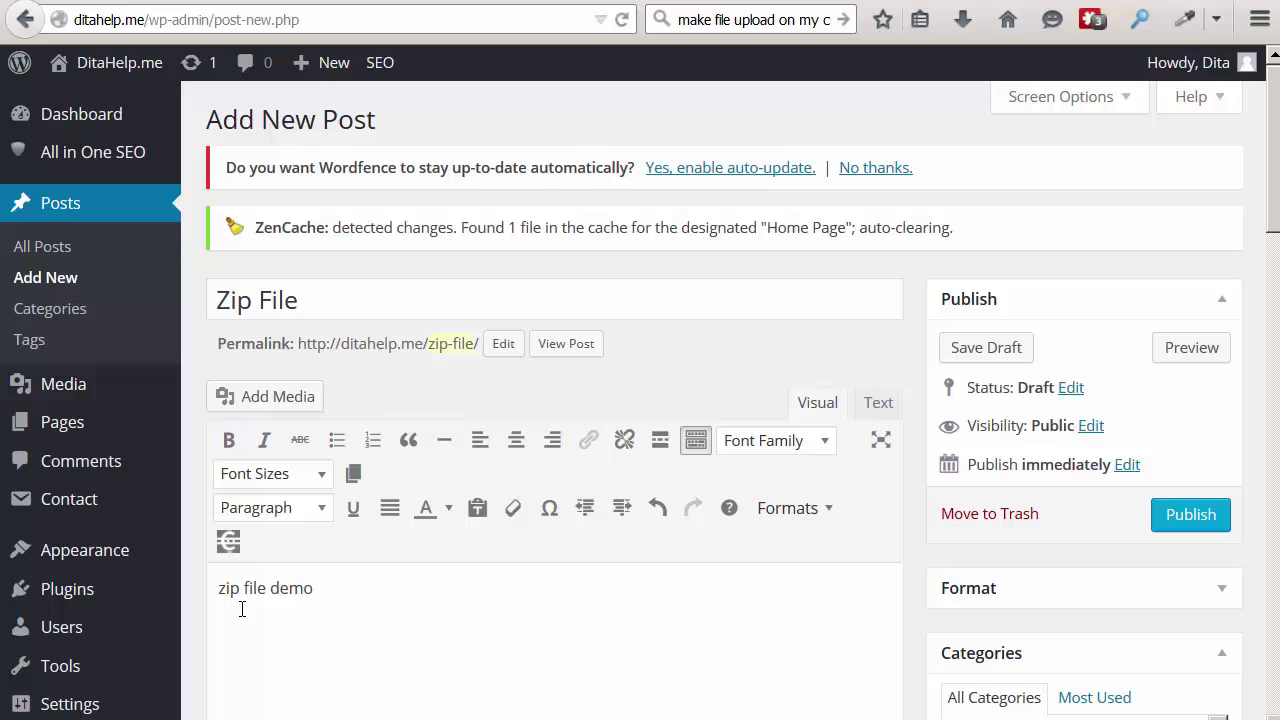
scroll(334, 597, "down", 3)
triple_click(322, 427)
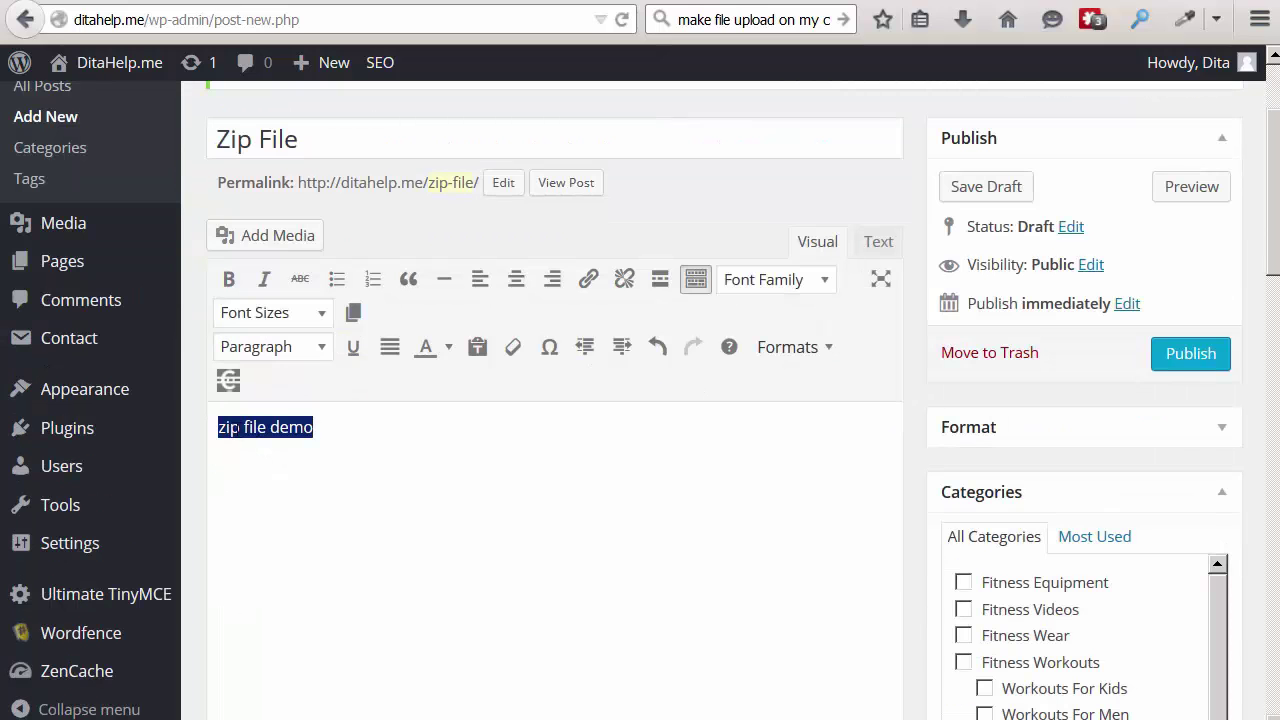
left_click(588, 279)
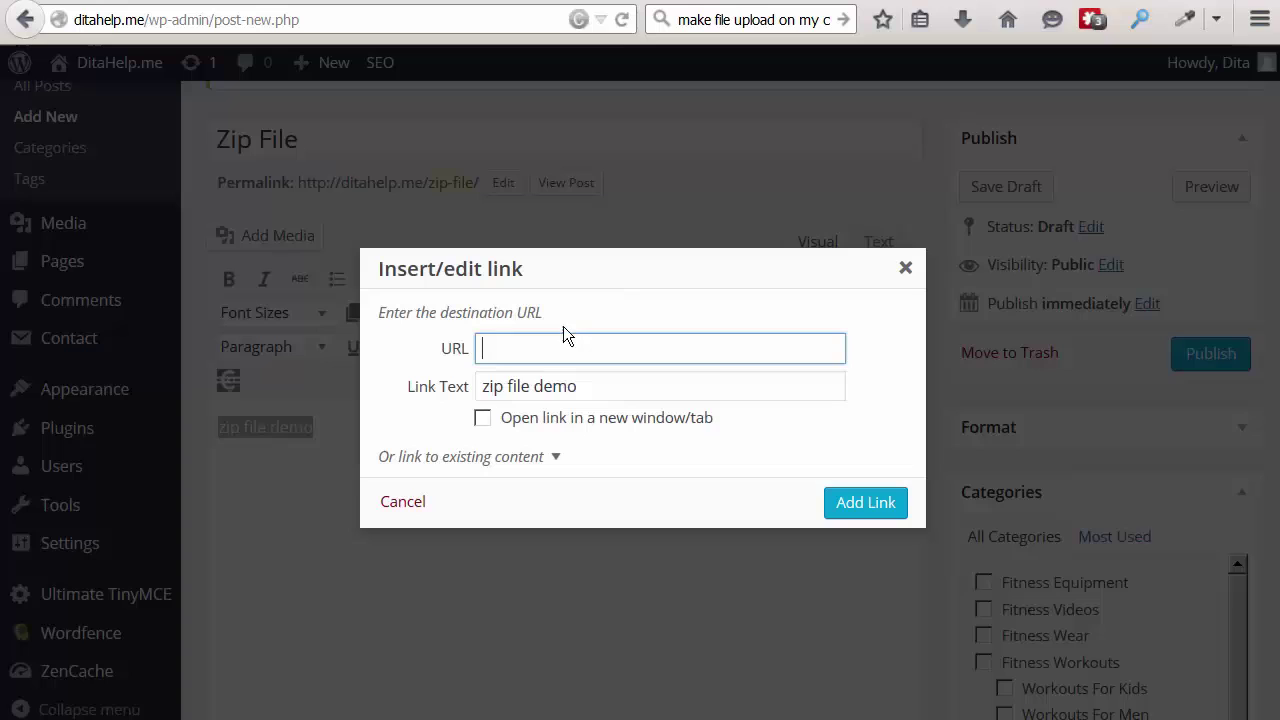
right_click(490, 351)
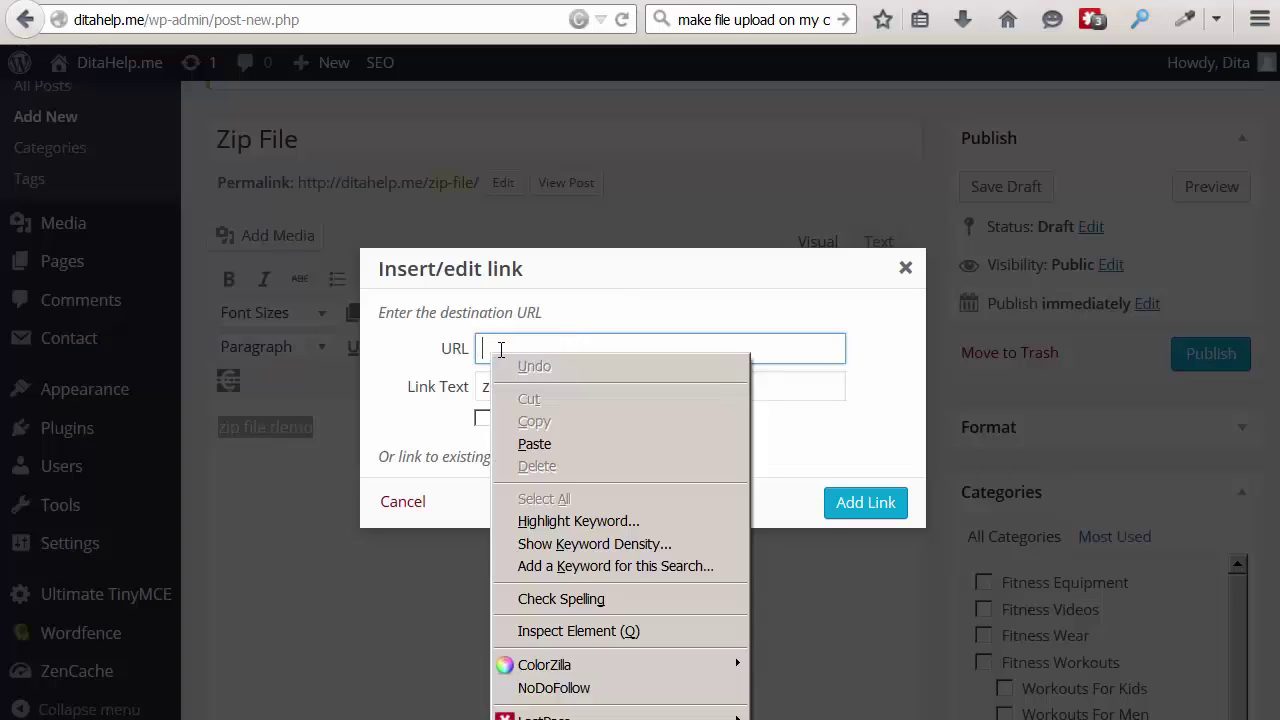
left_click(534, 444)
left_click(482, 418)
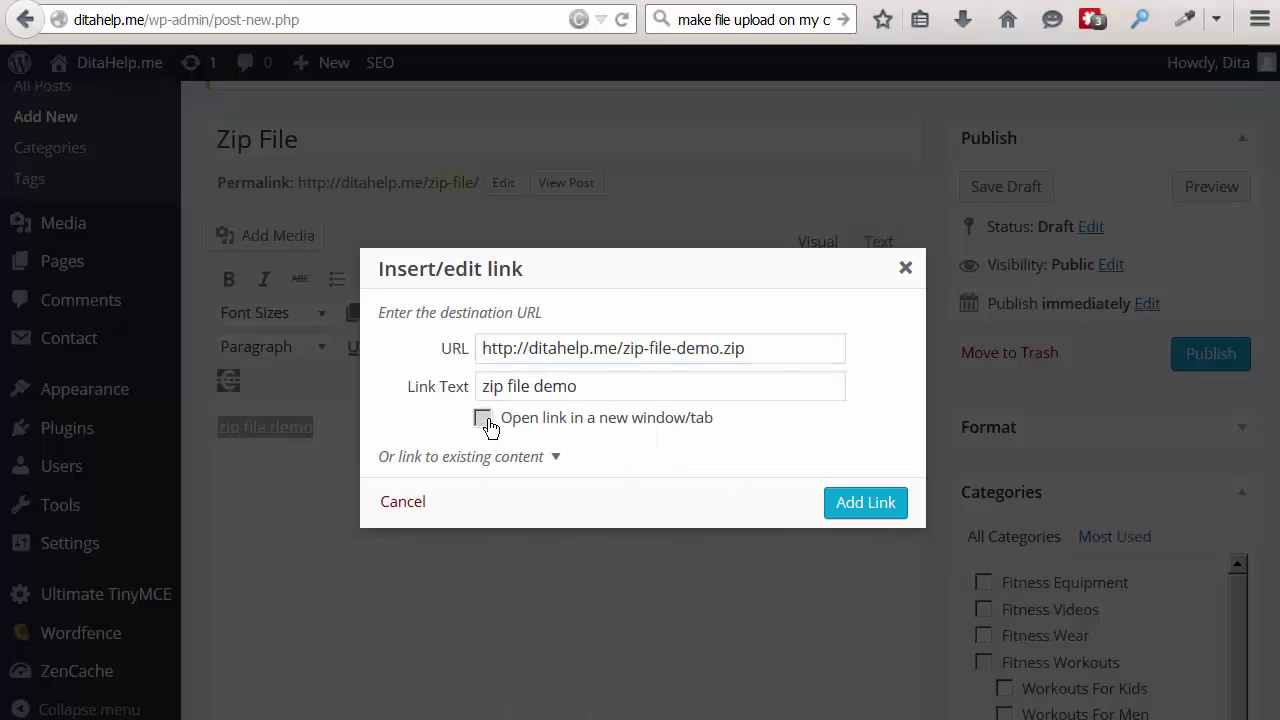
left_click(846, 508)
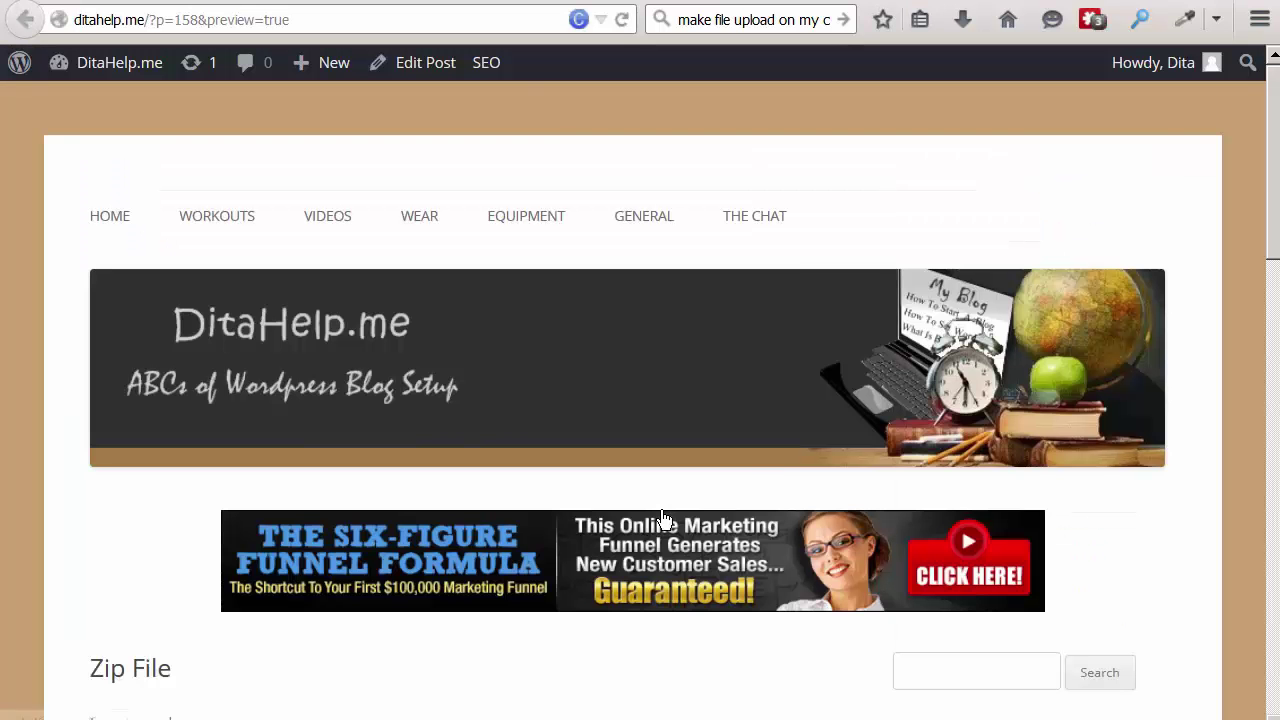
- Confirm in the preview that the 'zip file demo' link starts a download, then close the preview
left_click_drag(1272, 180, 1266, 255)
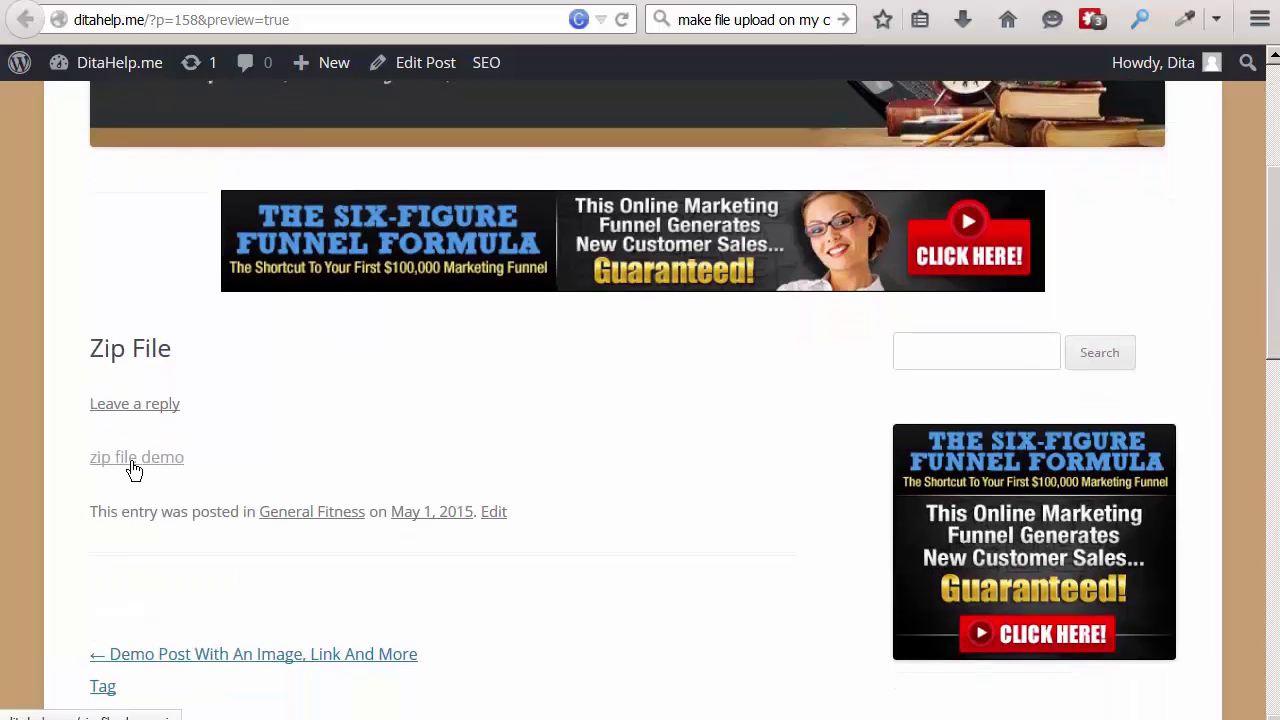
left_click(132, 466)
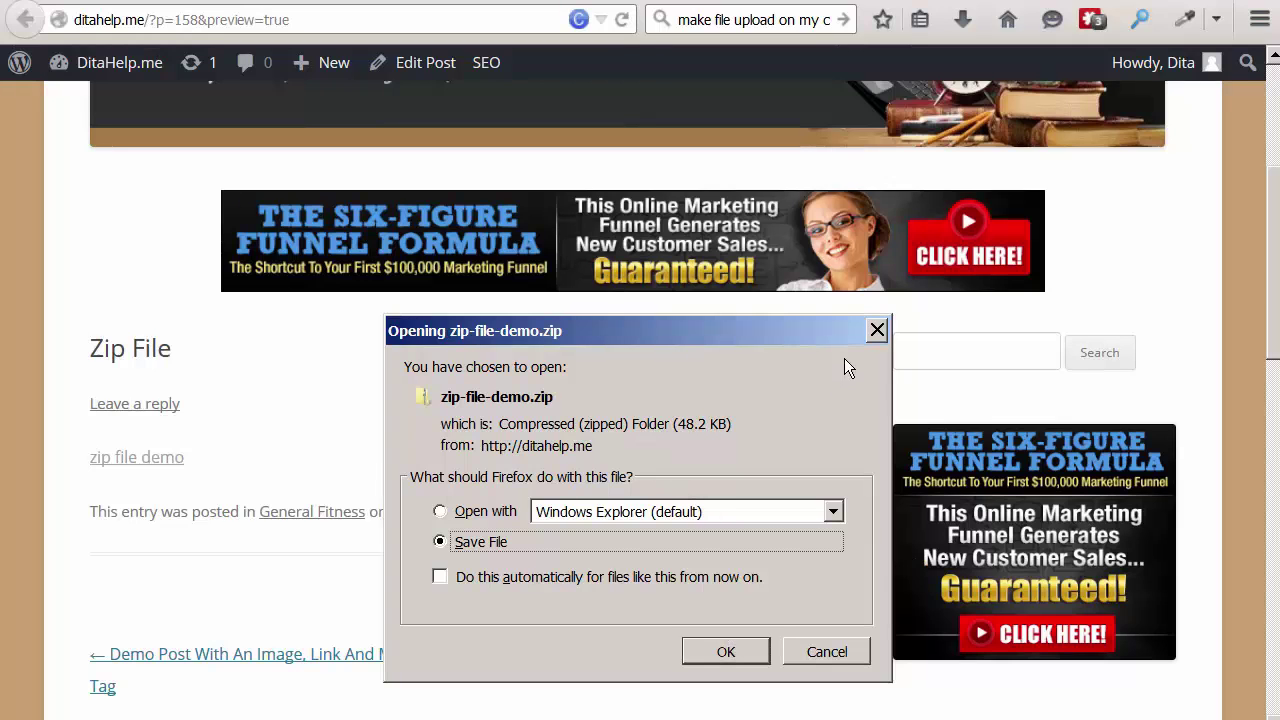
left_click(877, 331)
key("ctrl+w")
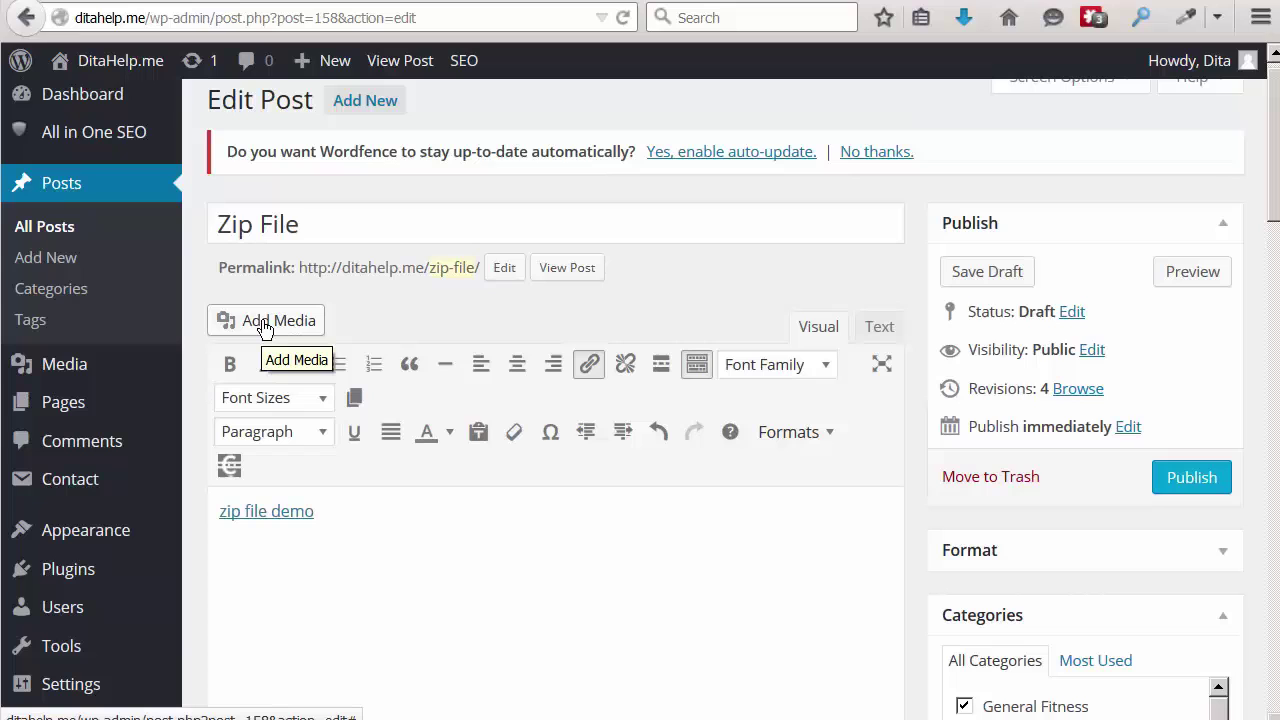
- Add how-to-start-a-blog-demo.png from the Media Library into the Zip File post
left_click(265, 322)
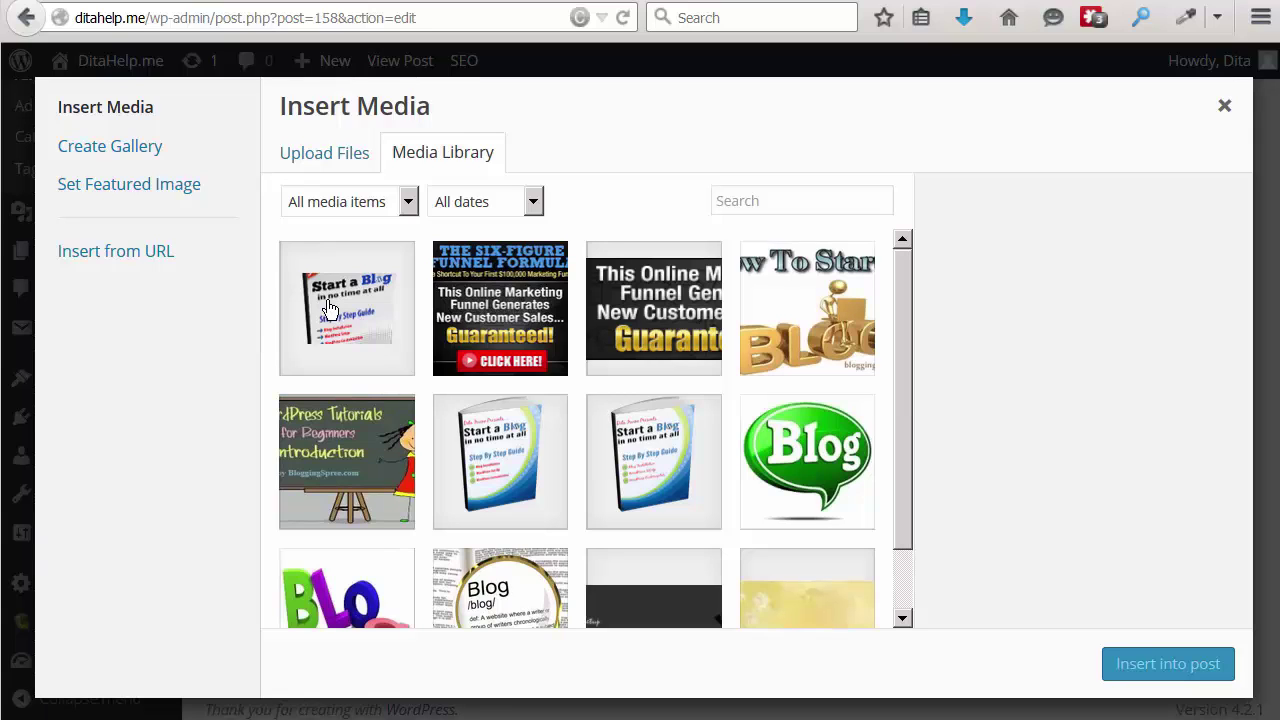
left_click(330, 309)
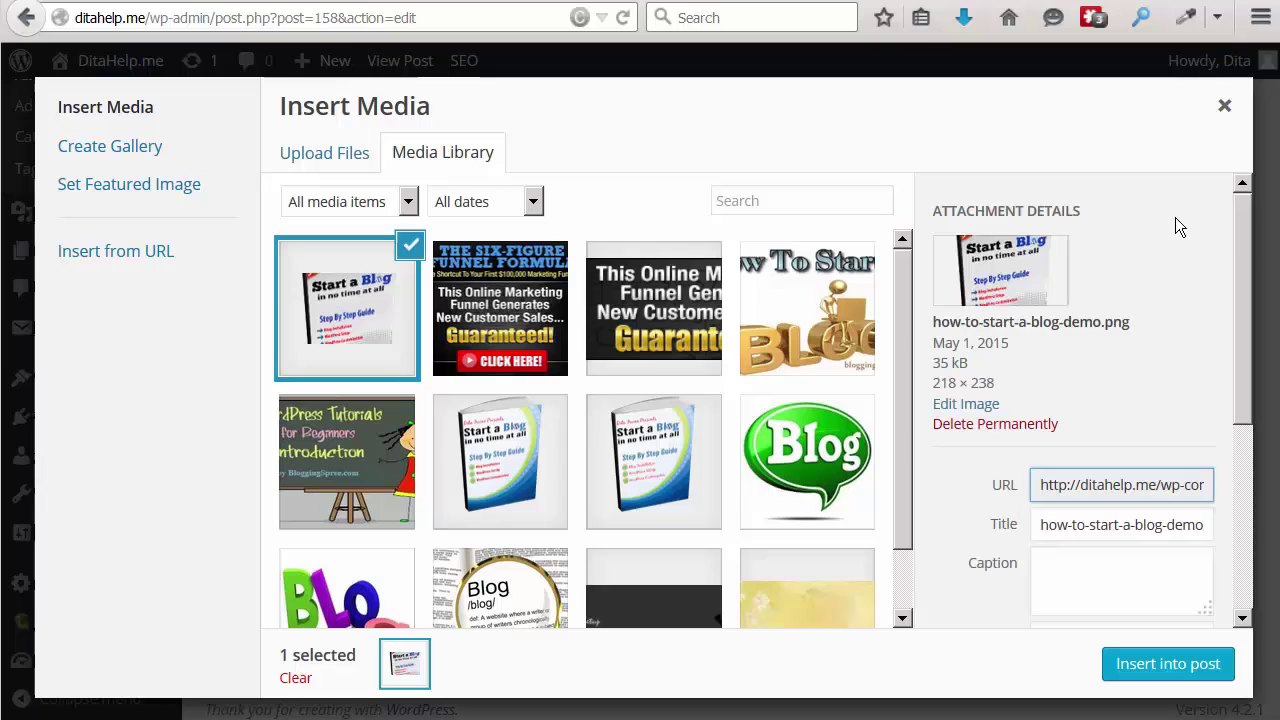
left_click_drag(1238, 242, 1242, 332)
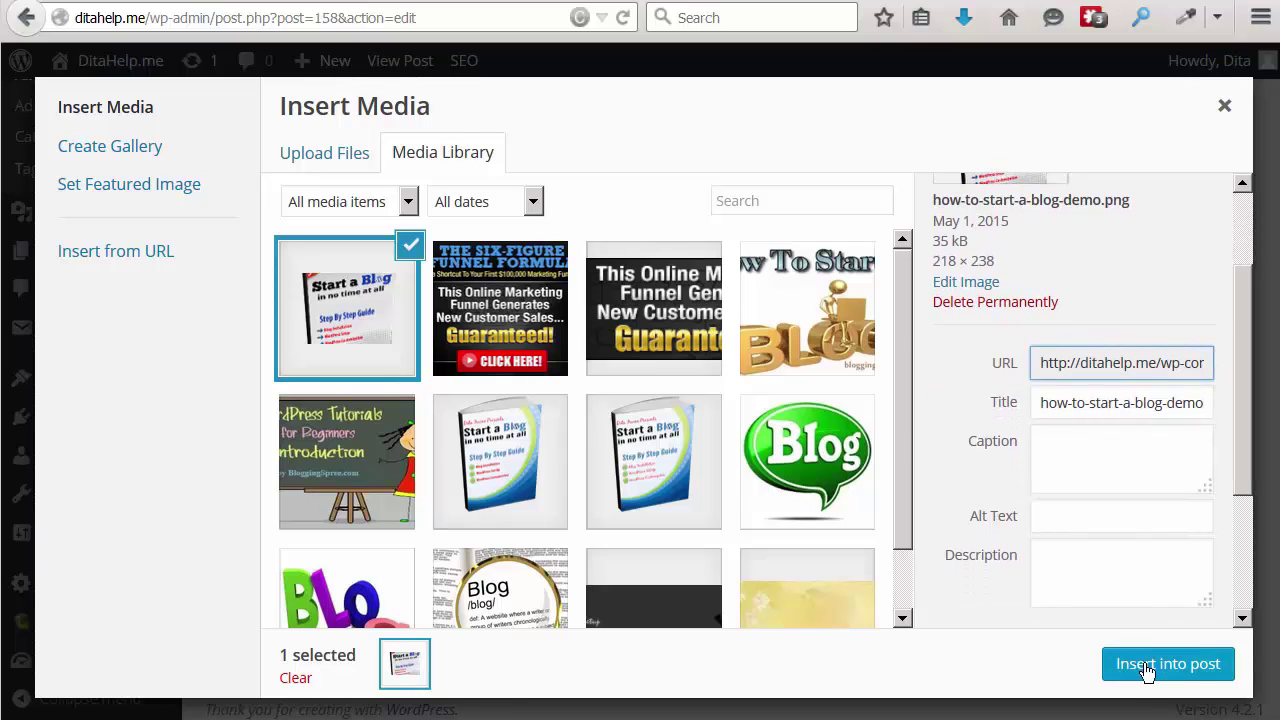
left_click(1147, 667)
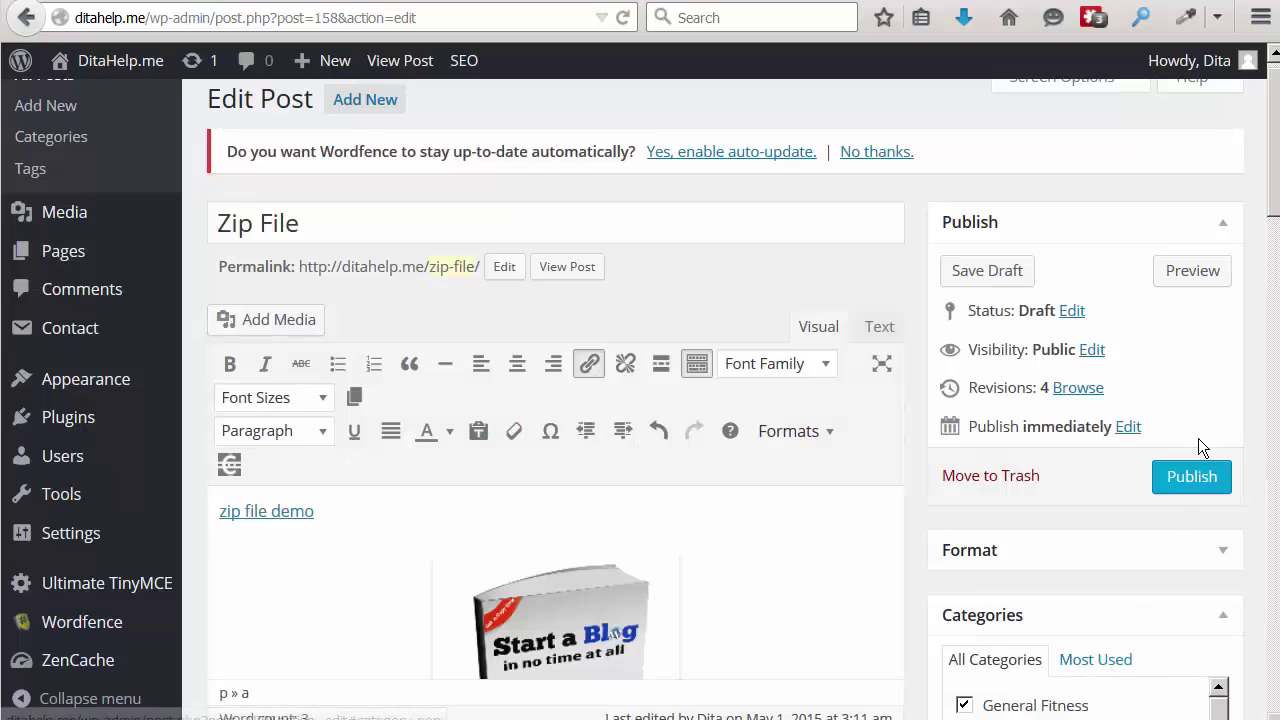
scroll(786, 503, "down", 3)
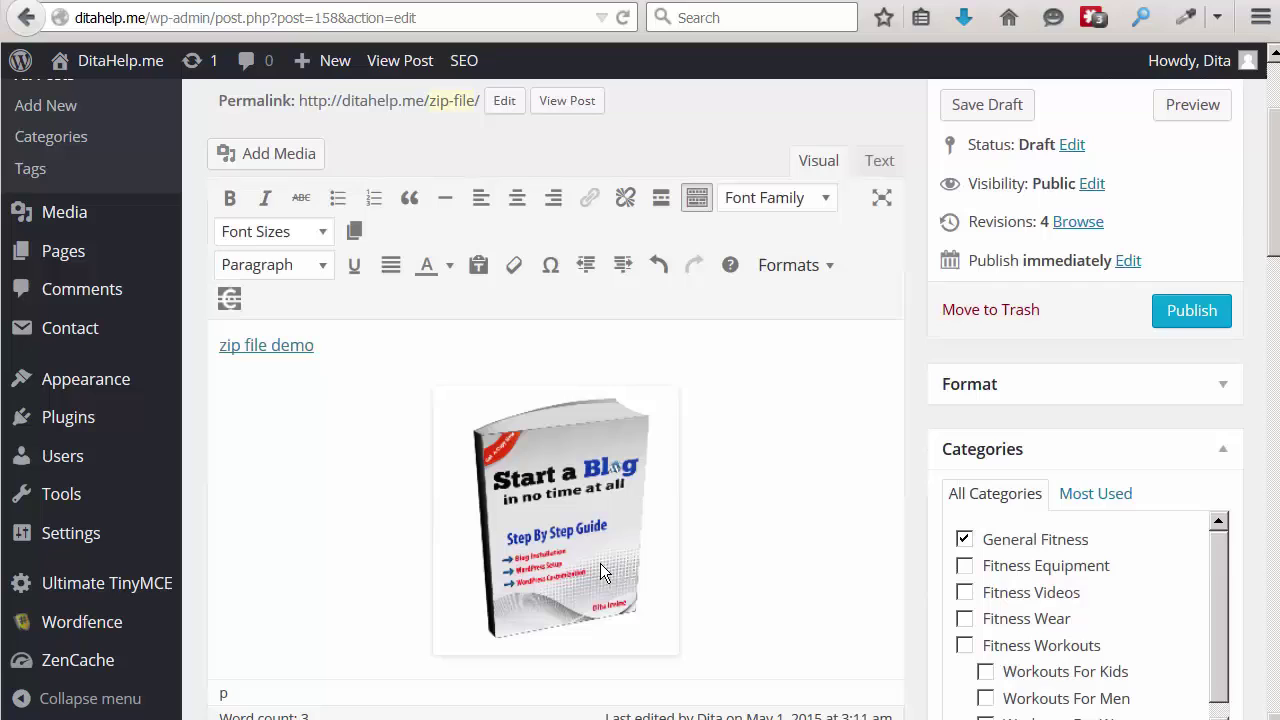
left_click(587, 502)
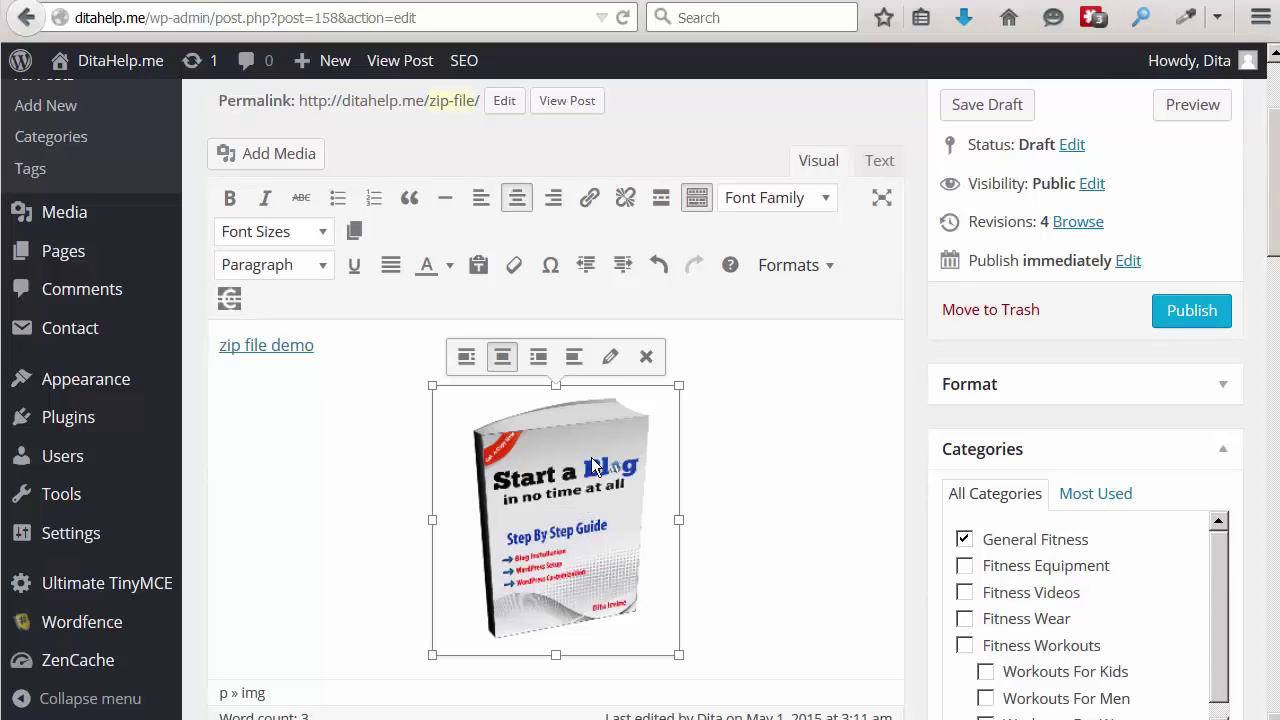
left_click(587, 200)
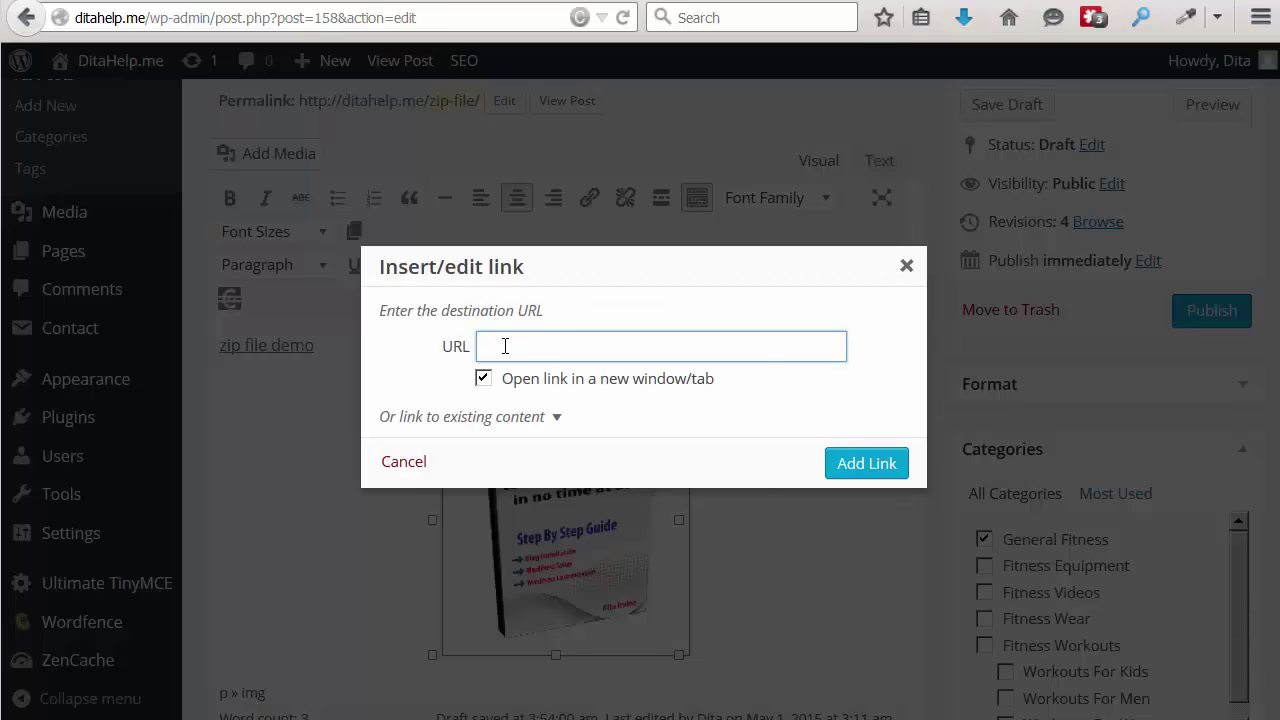
right_click(505, 346)
left_click(544, 439)
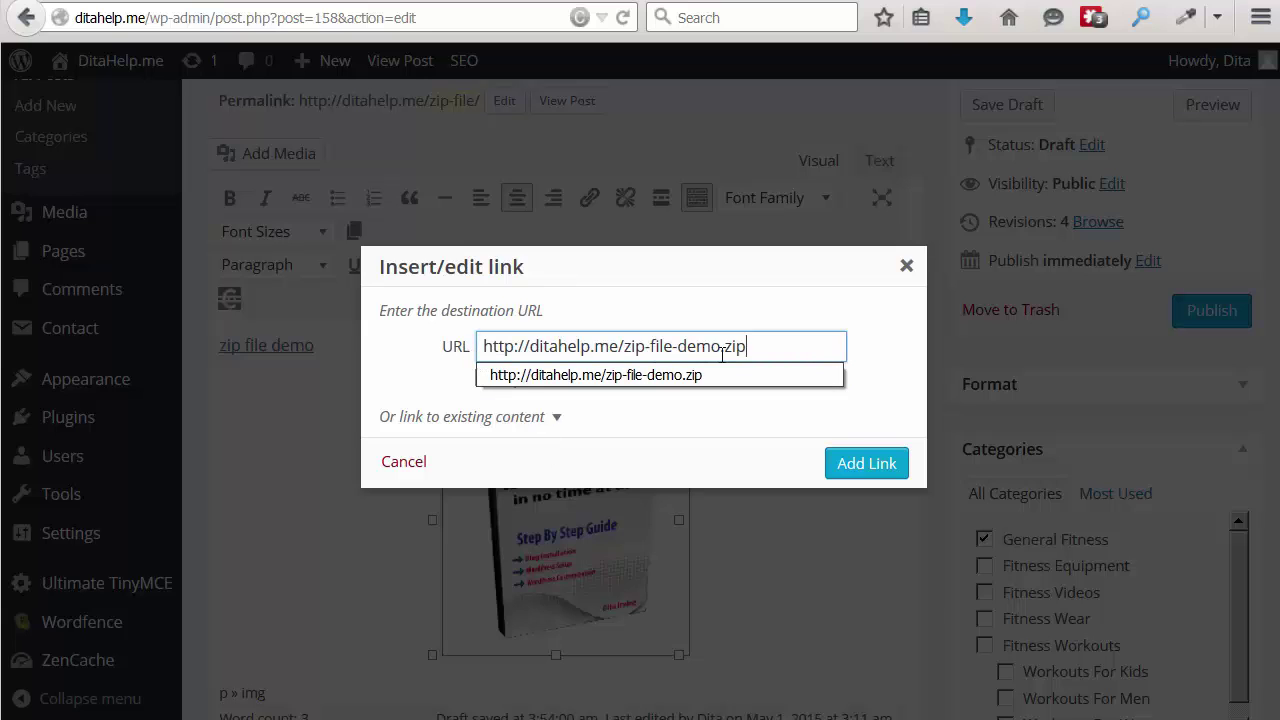
left_click(731, 418)
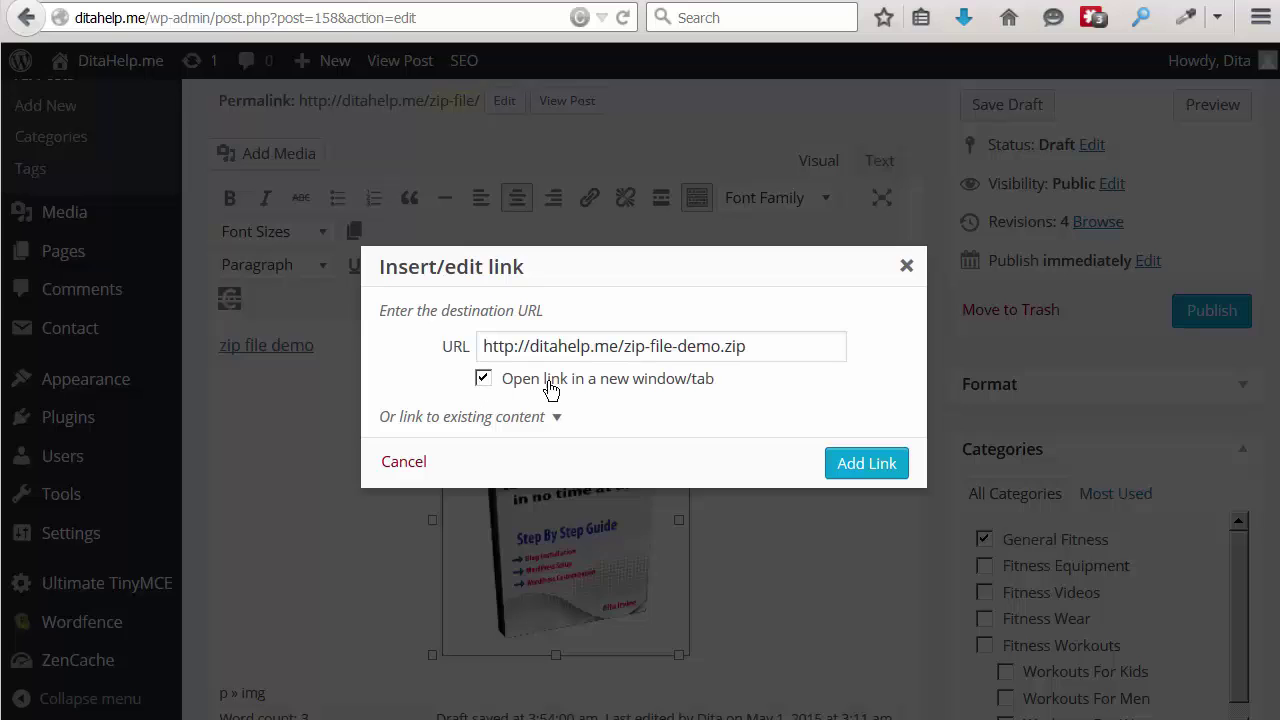
left_click(851, 466)
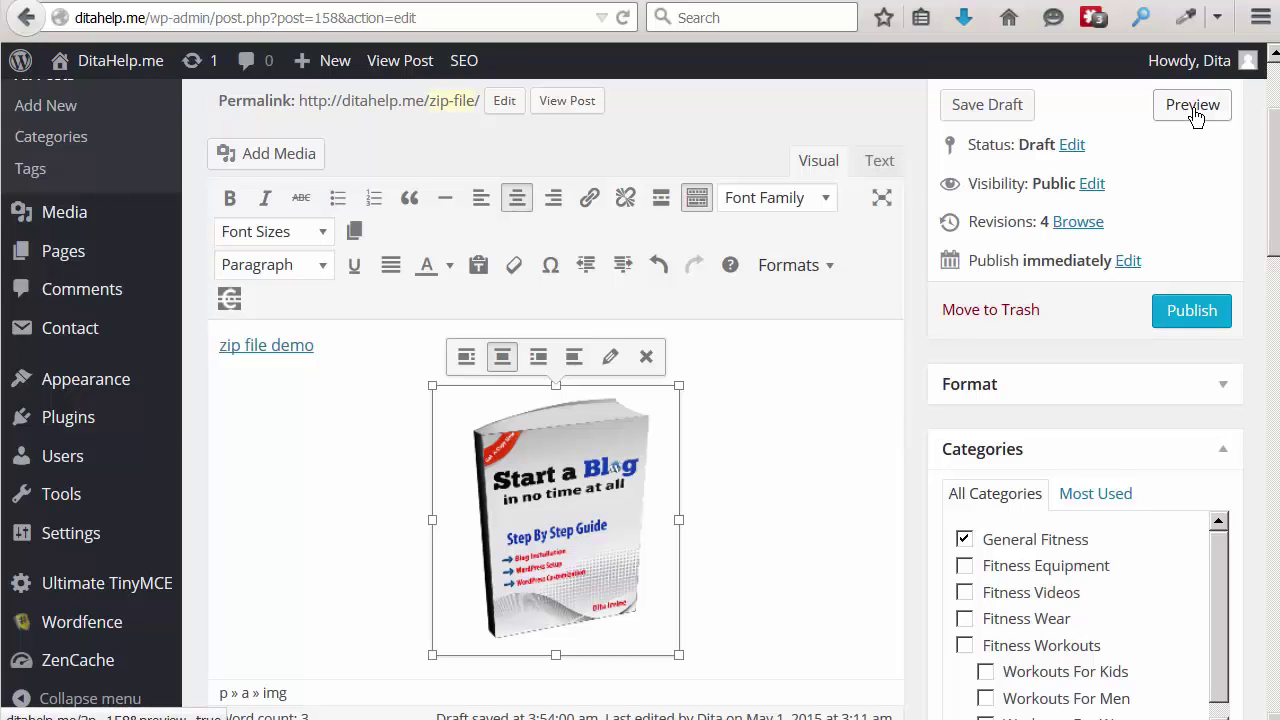
- In the post preview, click the e-book image and save the zip-file-demo.zip download
left_click(1193, 108)
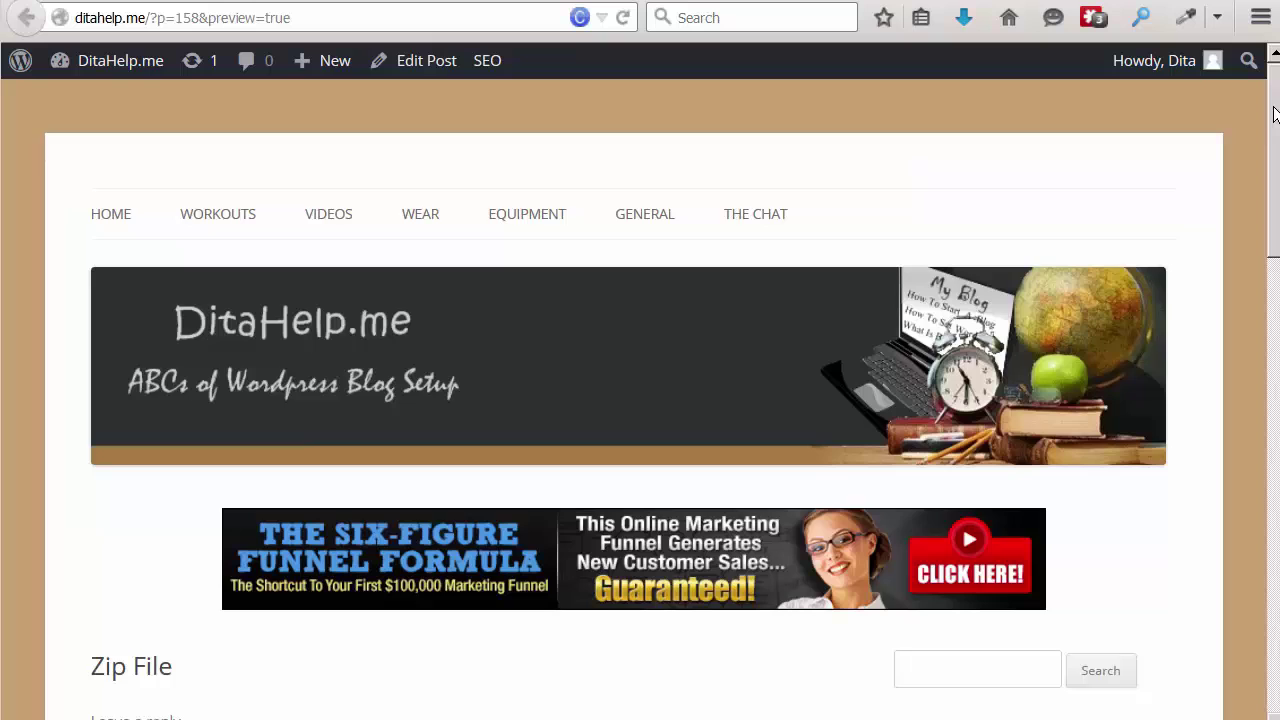
left_click_drag(1274, 113, 814, 286)
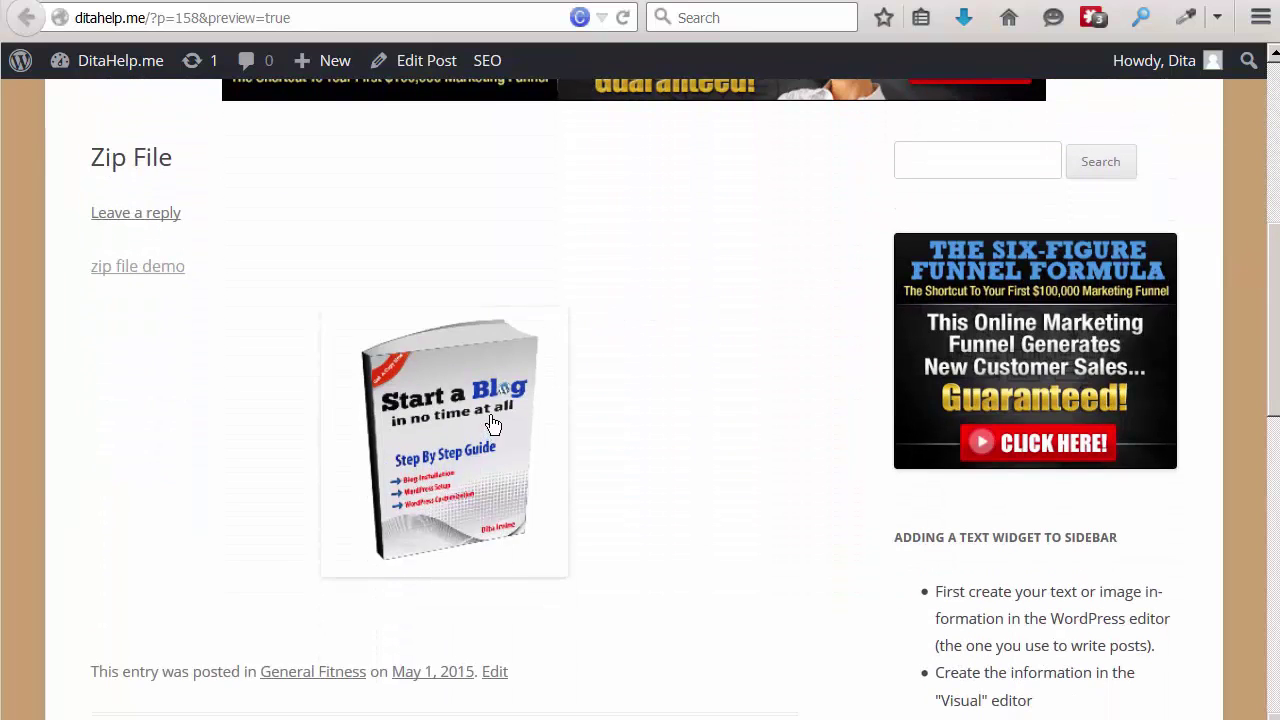
left_click(456, 432)
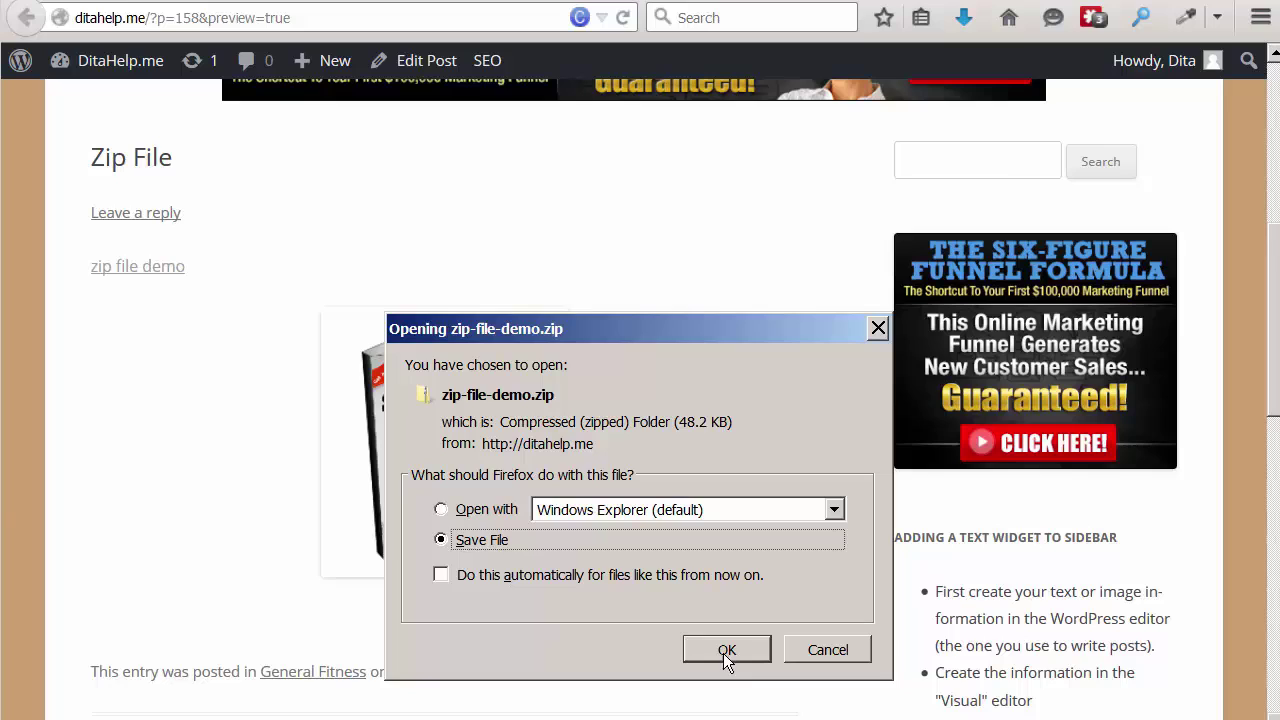
left_click(727, 652)
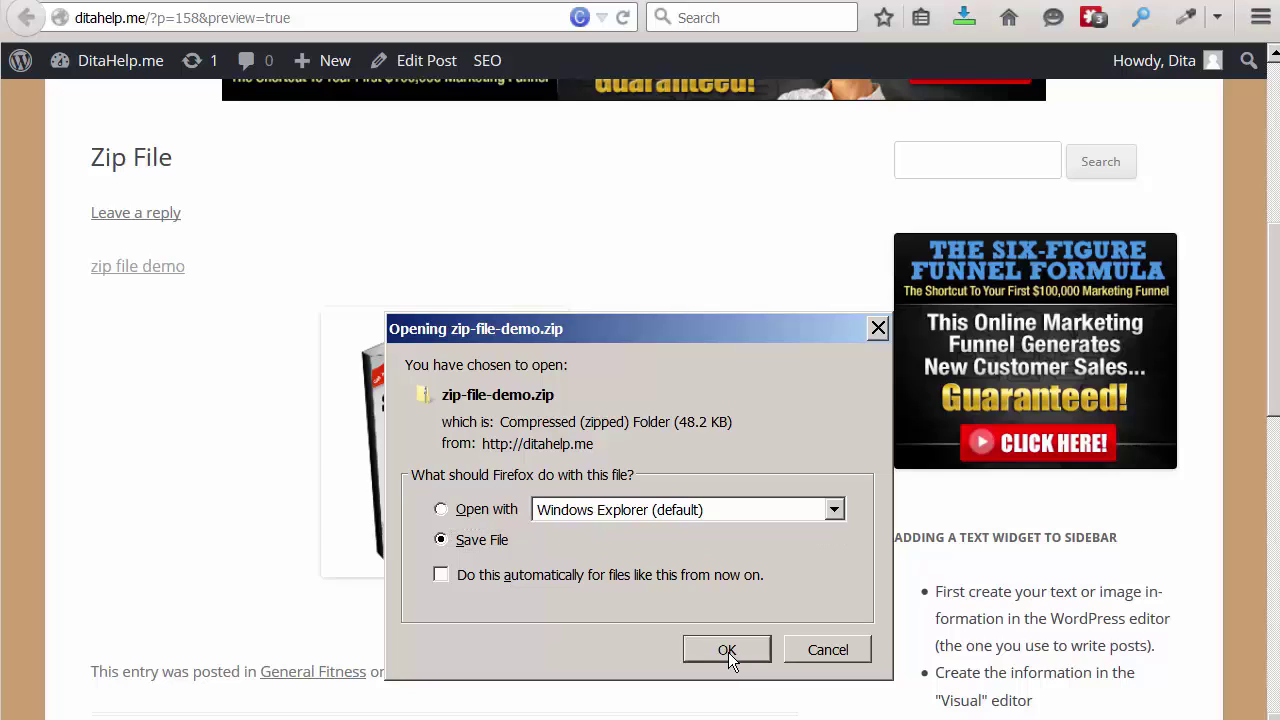